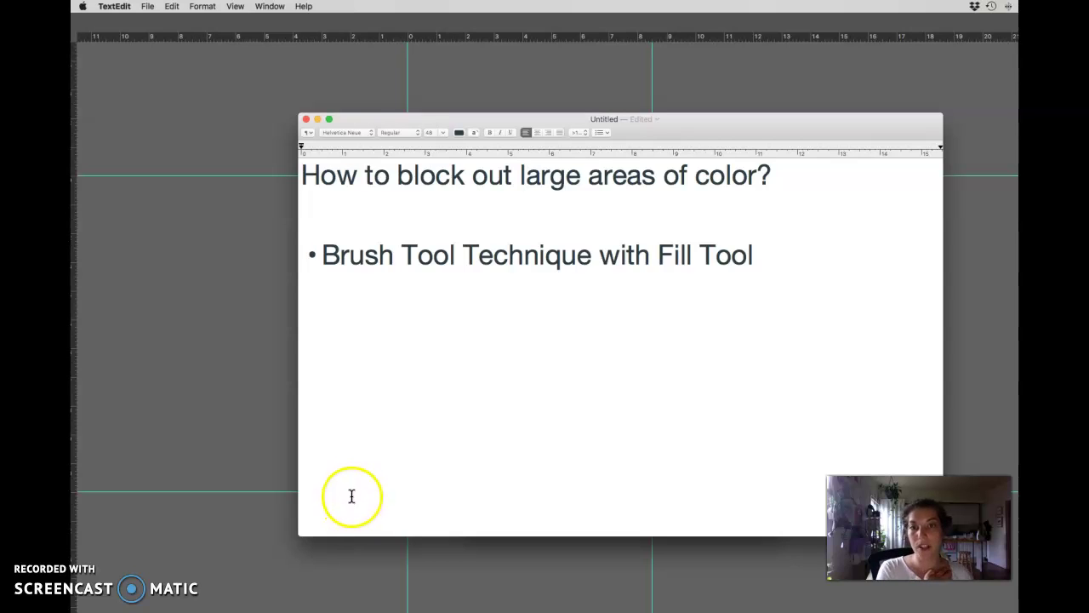
Step: Switch to Photoshop and fully lock the "linework traditional" layer
left_click(348, 569)
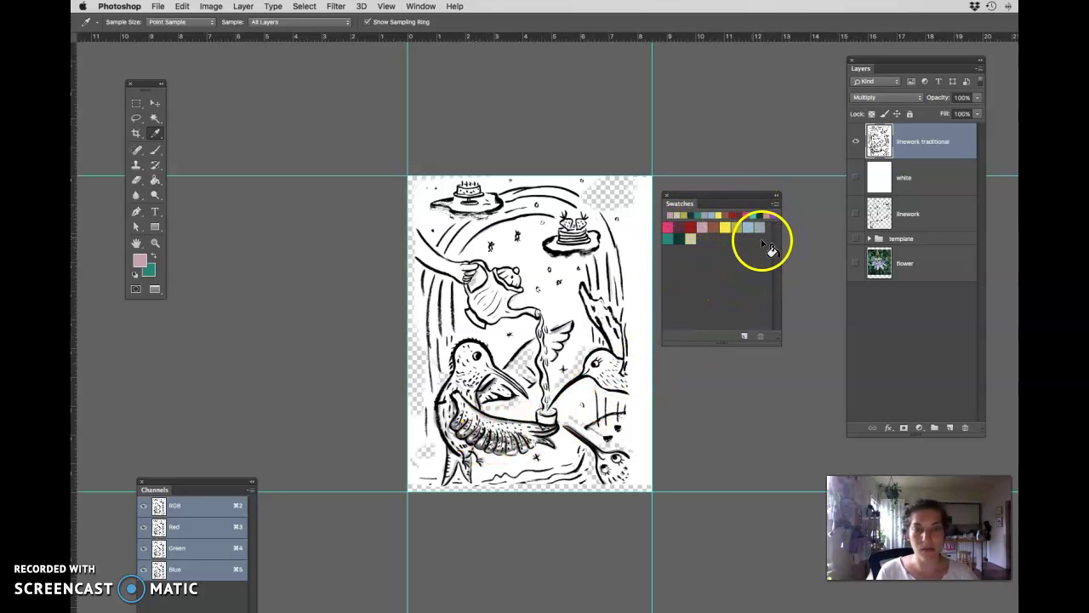
key("super+plus")
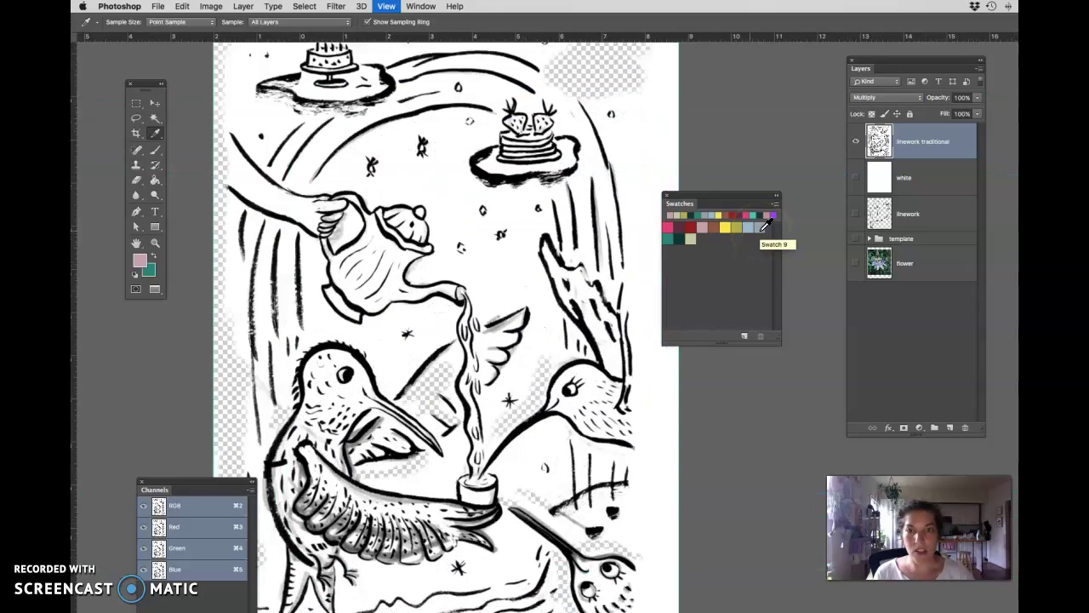
left_click_drag(619, 456, 634, 421)
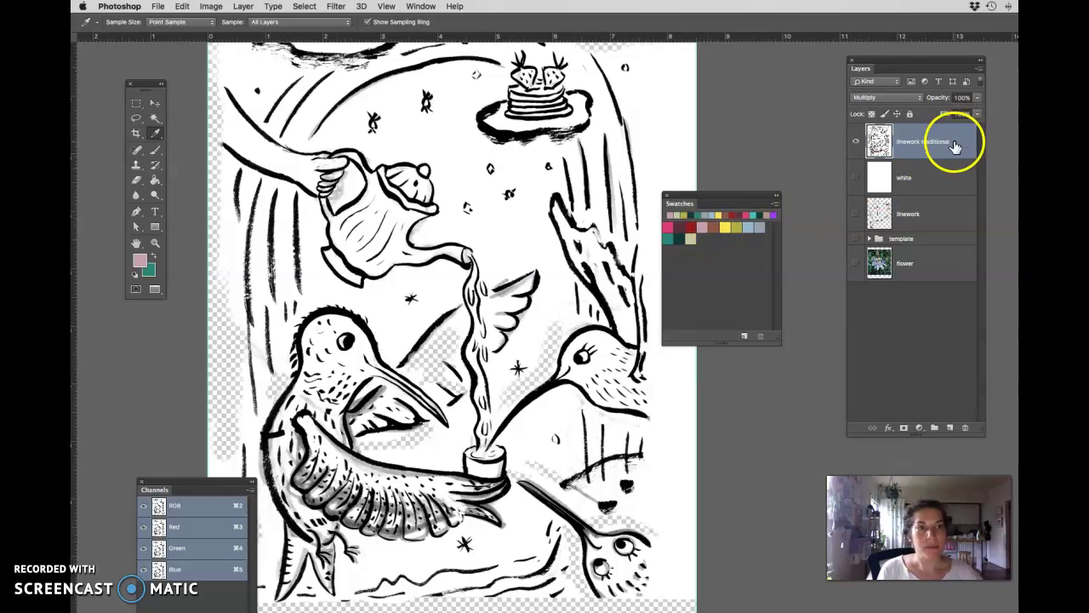
left_click_drag(853, 74, 807, 74)
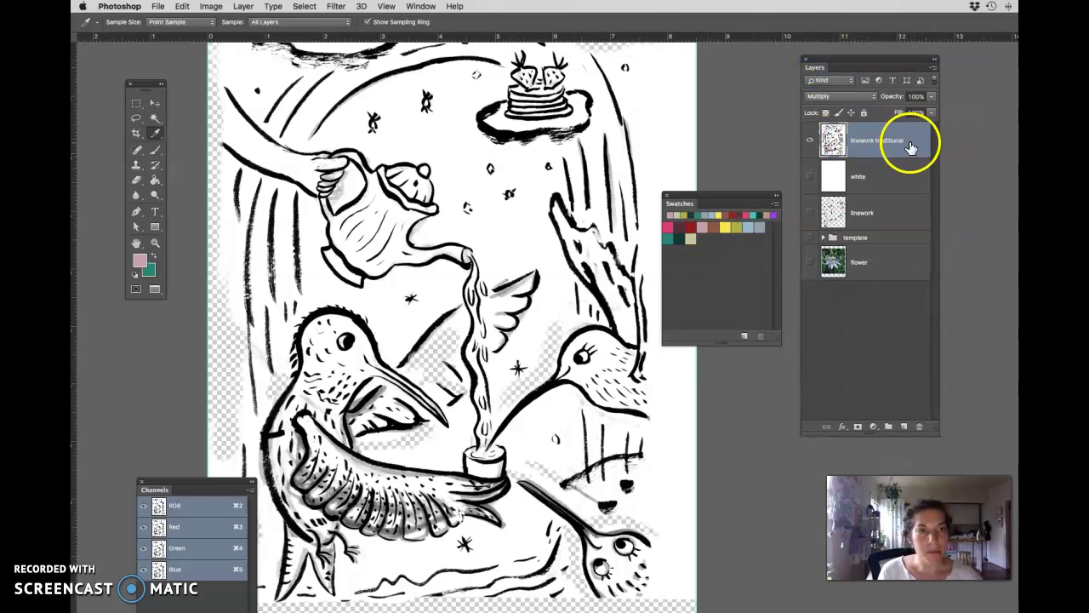
left_click(863, 112)
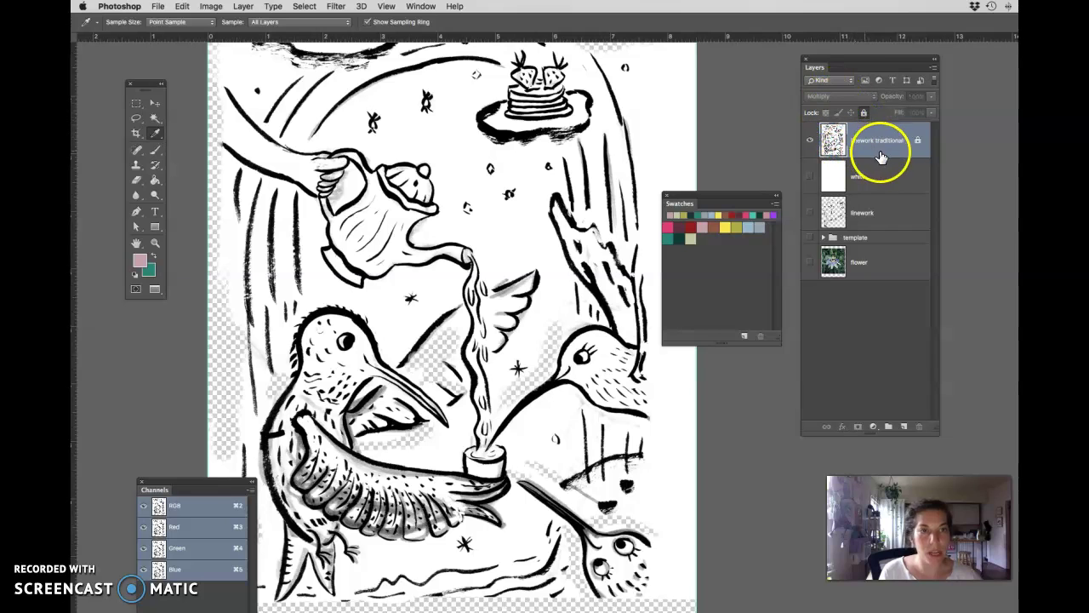
Step: Add a new layer named "color" above the line art and make the "white" layer visible
left_click(905, 428)
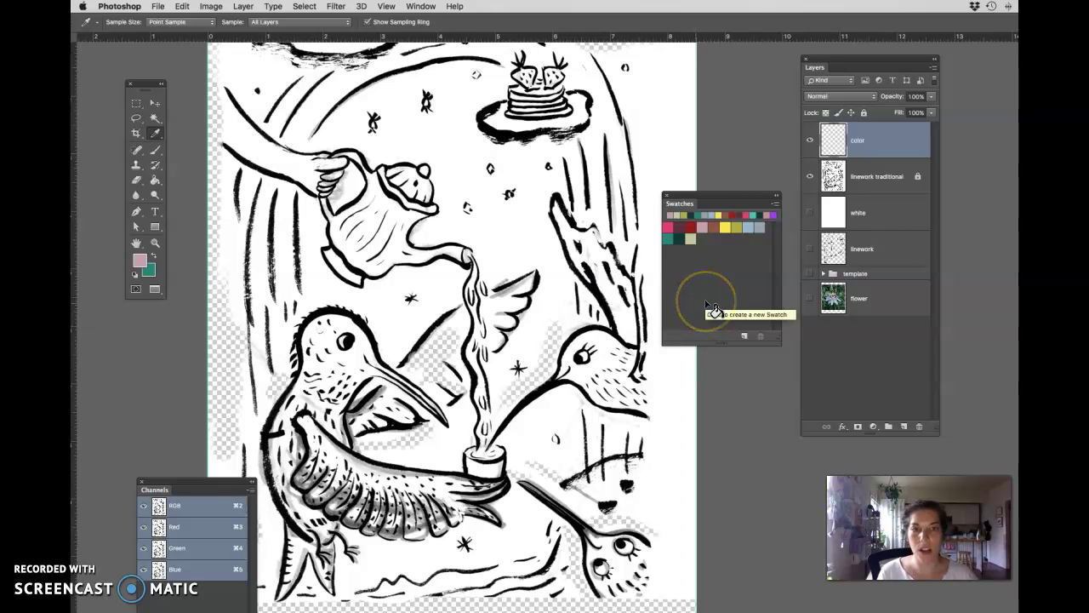
left_click(809, 212)
left_click_drag(695, 199, 697, 164)
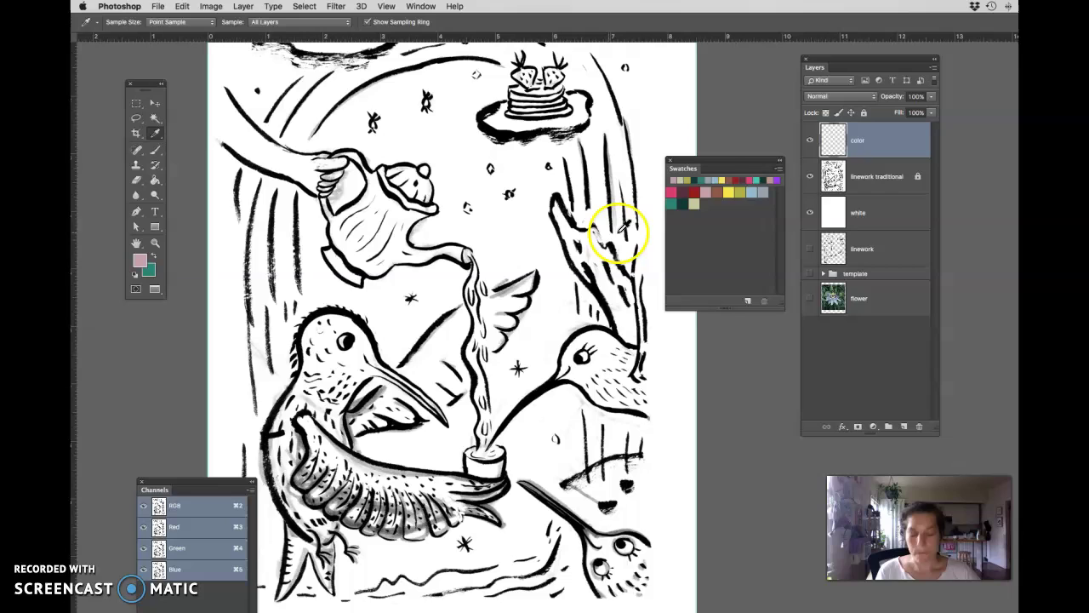
Step: Choose the Brush tool with the hard round 200 px tip at 100% hardness
left_click(157, 152)
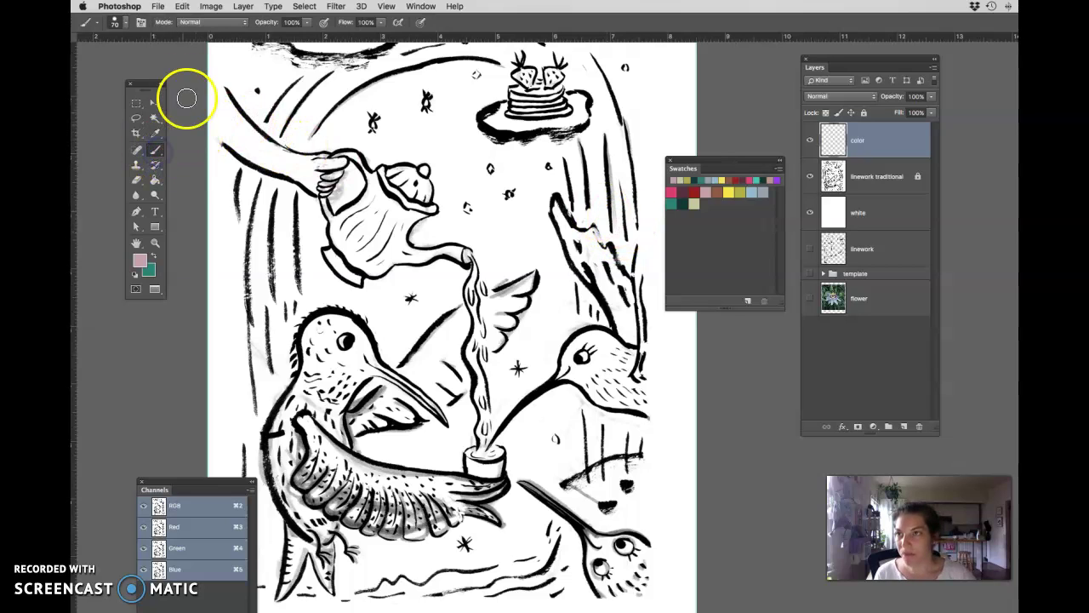
left_click(126, 23)
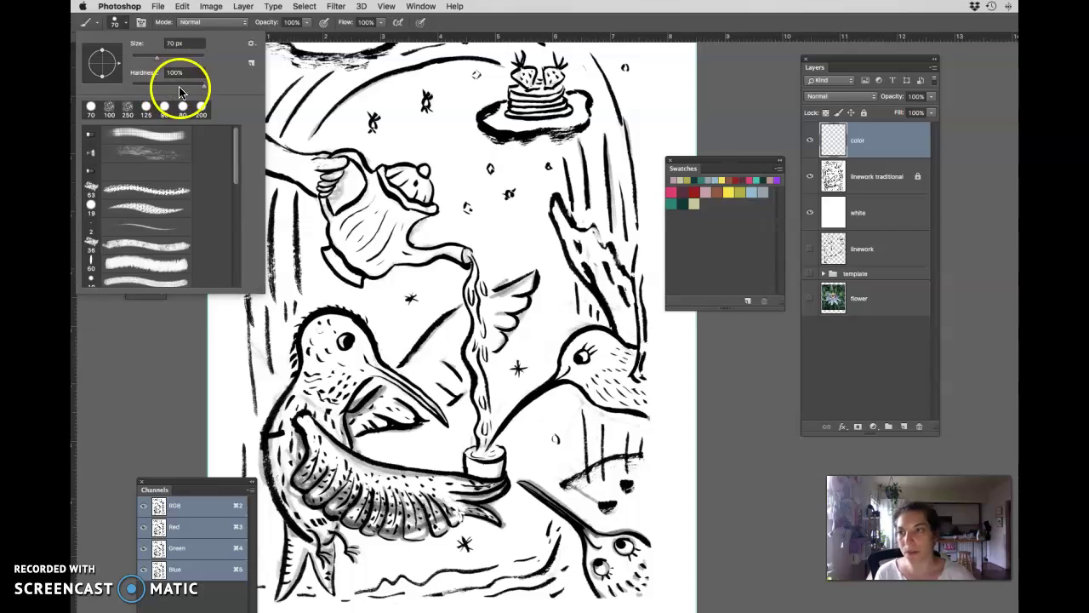
left_click(202, 109)
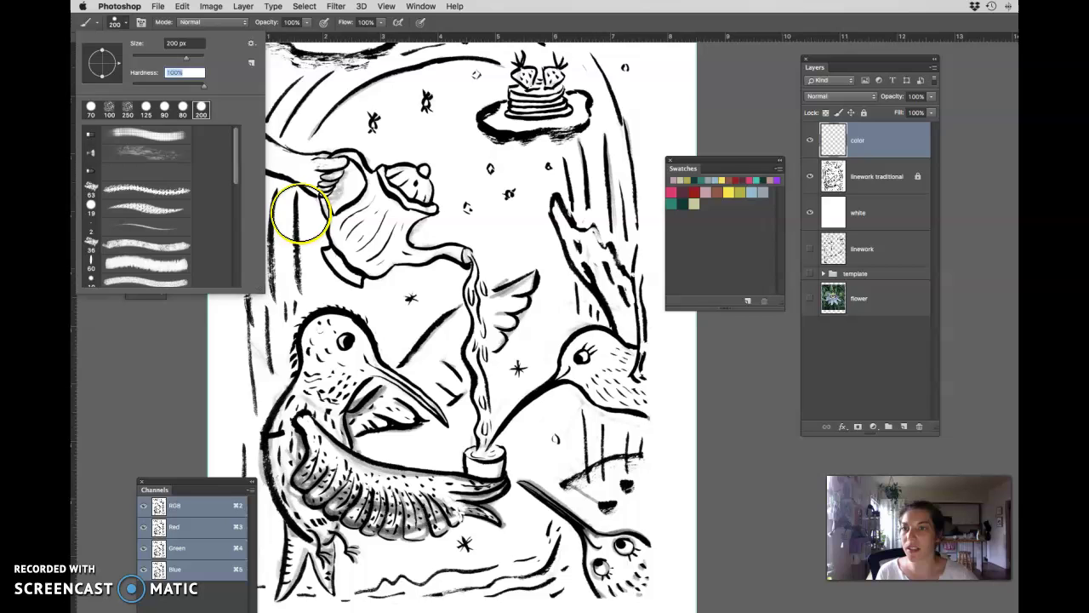
left_click(182, 347)
Step: Paint a hard-edged dusty pink test blob beside the hummingbird's head on the "color" layer
left_click_drag(238, 348, 261, 355)
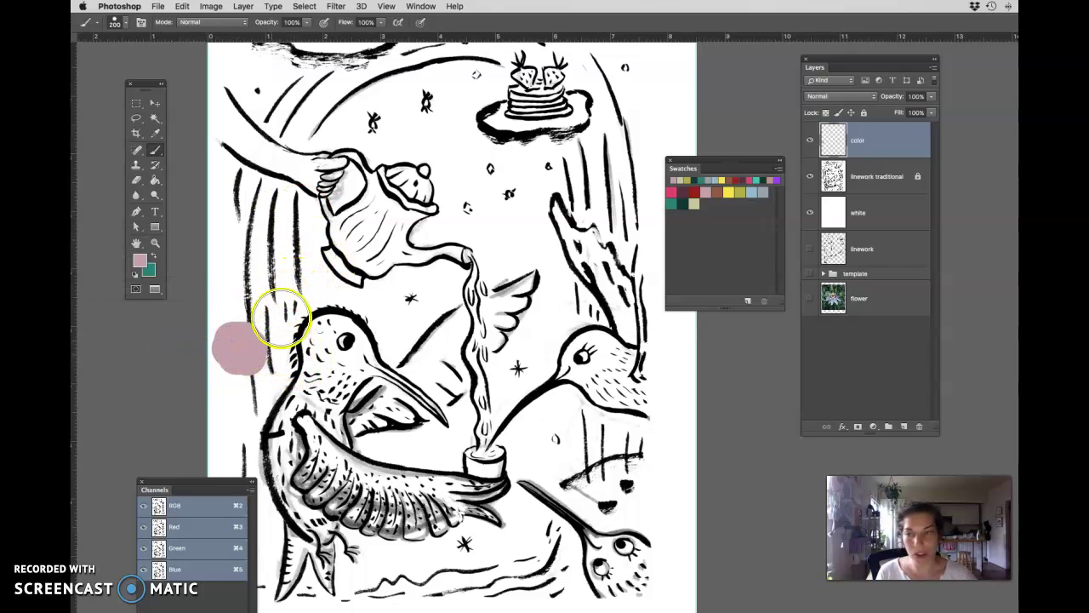
key("super+equal")
left_click_drag(454, 311, 674, 316)
left_click_drag(205, 317, 511, 325)
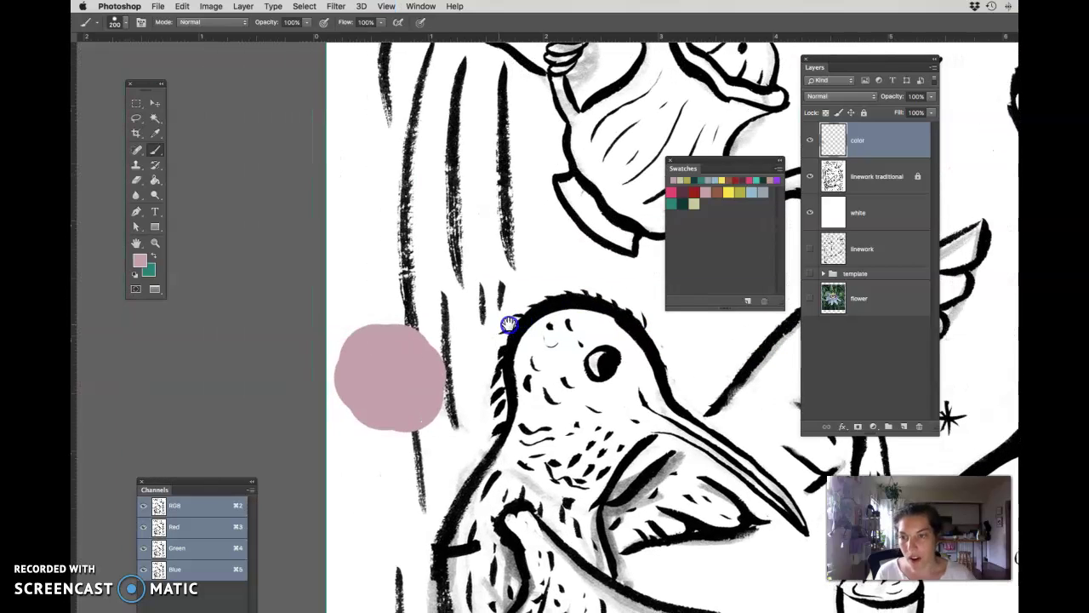
left_click_drag(412, 347, 444, 383)
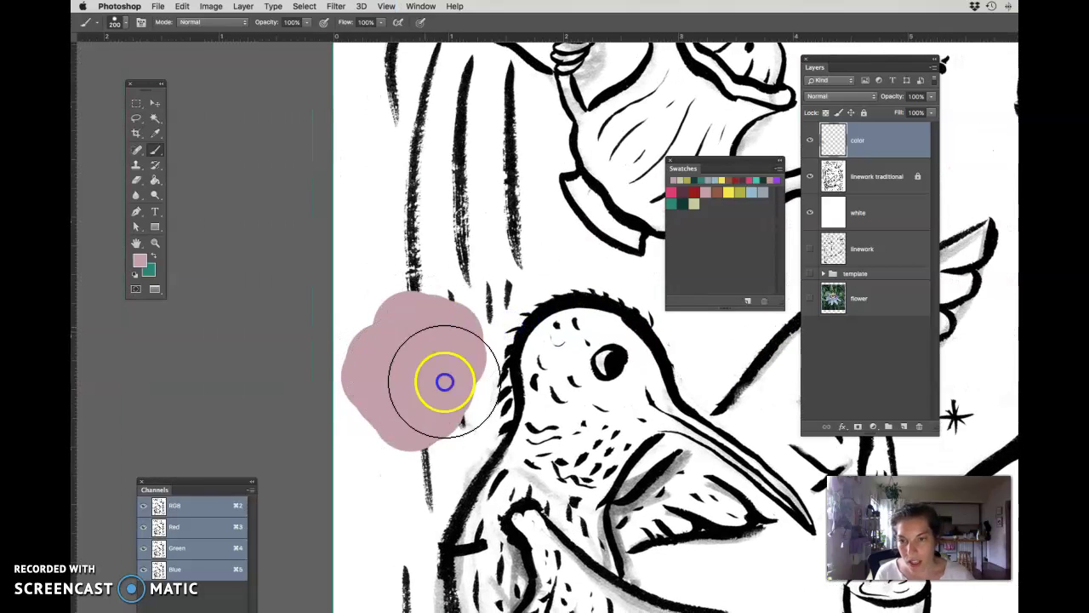
Step: Try the brush at 0% hardness with a soft pink blob above the first one, then undo it
left_click(117, 21)
left_click_drag(174, 84, 105, 87)
mouse_move(383, 175)
left_mouse_down()
mouse_move(411, 178)
mouse_move(409, 226)
mouse_move(424, 176)
left_mouse_up()
mouse_move(460, 213)
left_mouse_down()
mouse_move(438, 236)
mouse_move(434, 188)
mouse_move(416, 166)
mouse_move(401, 198)
mouse_move(455, 214)
left_mouse_up()
key("super+z")
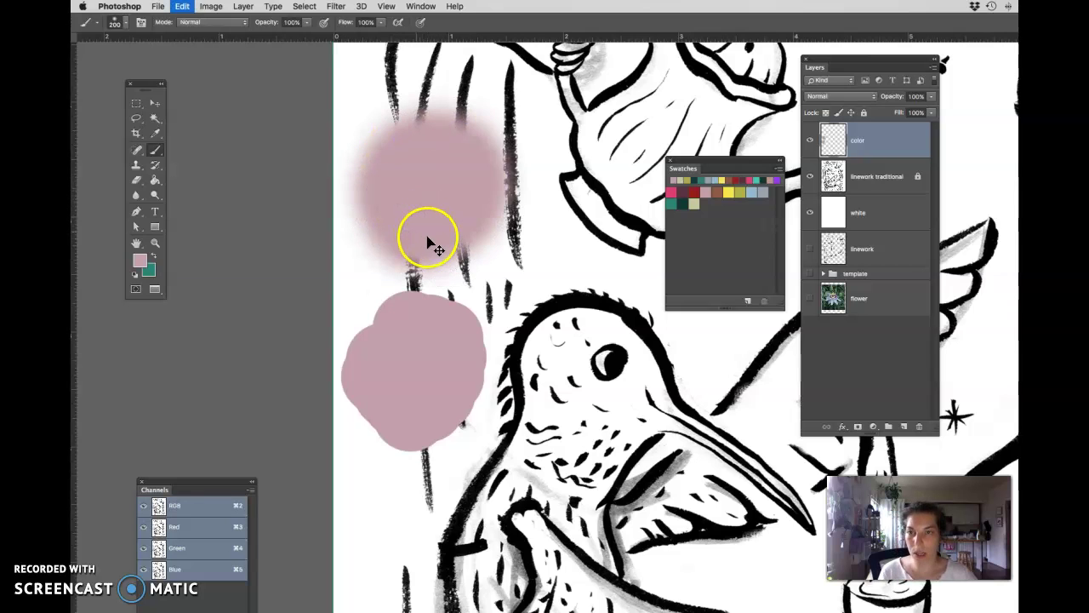
Step: Set the brush hardness to 100% and pick the pale green swatch as the foreground color
left_click(124, 22)
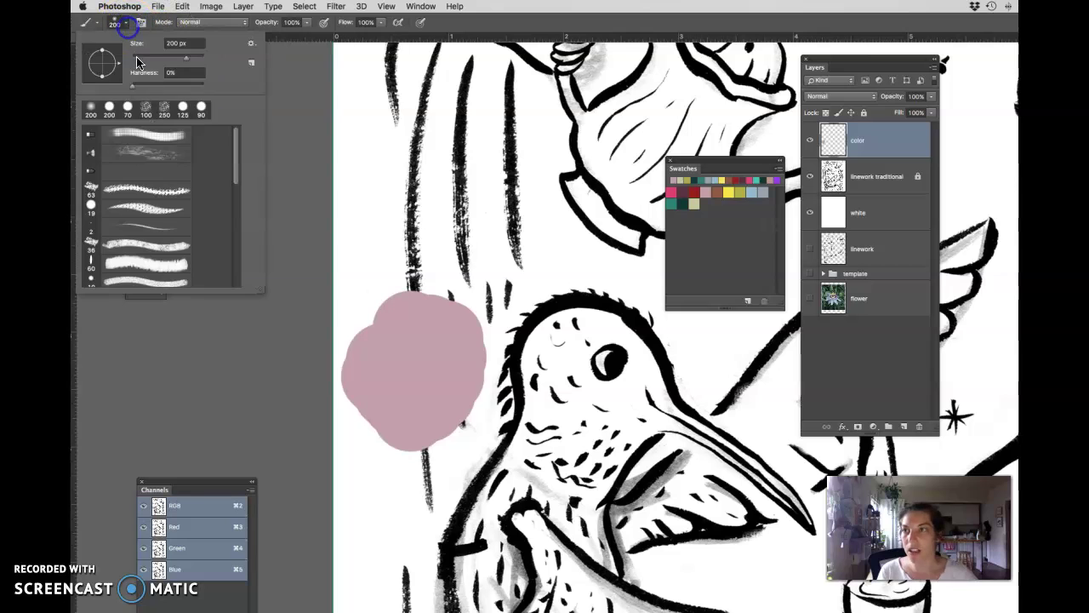
left_click_drag(134, 85, 258, 89)
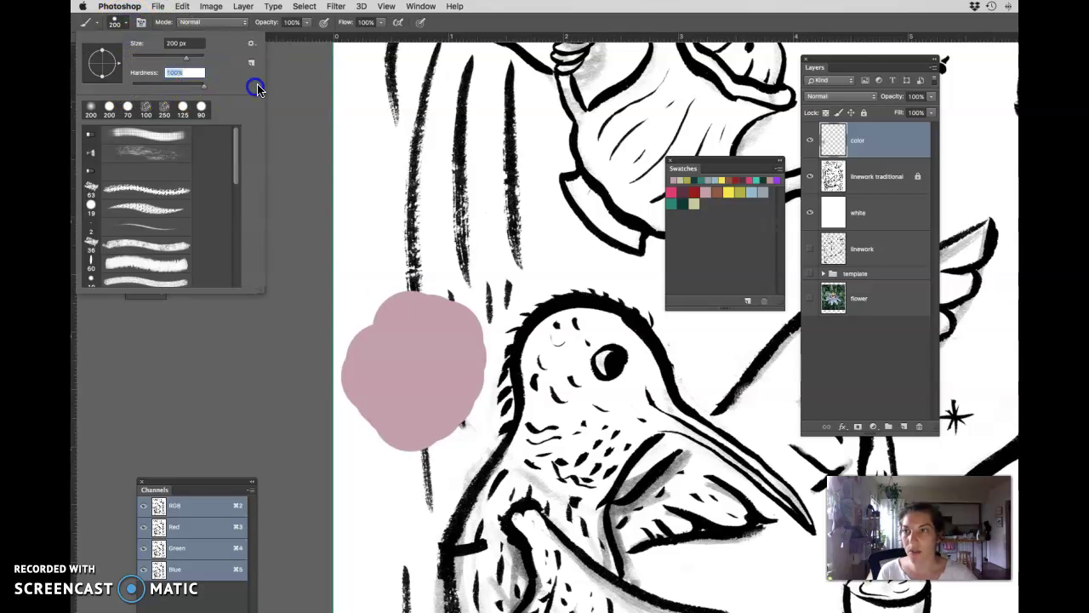
left_click(705, 196)
Step: Erase the hard-edged pink test blob beside the hummingbird's head
key("e")
mouse_move(494, 334)
left_mouse_down()
mouse_move(460, 294)
mouse_move(457, 426)
mouse_move(474, 370)
mouse_move(431, 438)
mouse_move(350, 412)
mouse_move(334, 349)
left_mouse_up()
scroll(397, 348, "down", 5)
scroll(397, 348, "right", 2)
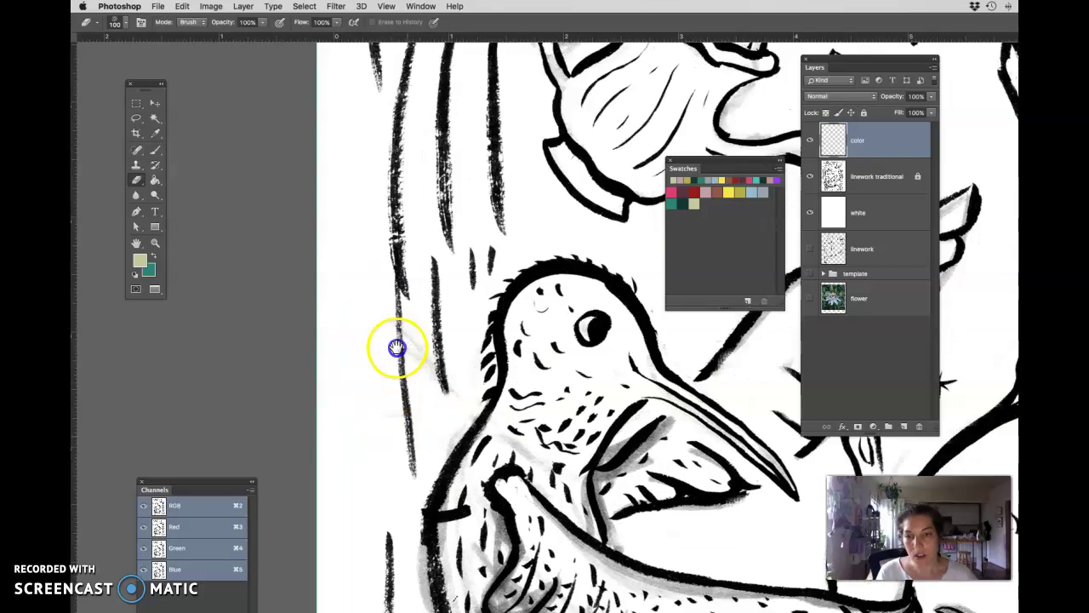
Step: Return to the Brush tool and reduce the brush size to 73 px
key("b")
key("bracketleft")
key("bracketleft")
key("bracketleft")
key("bracketleft")
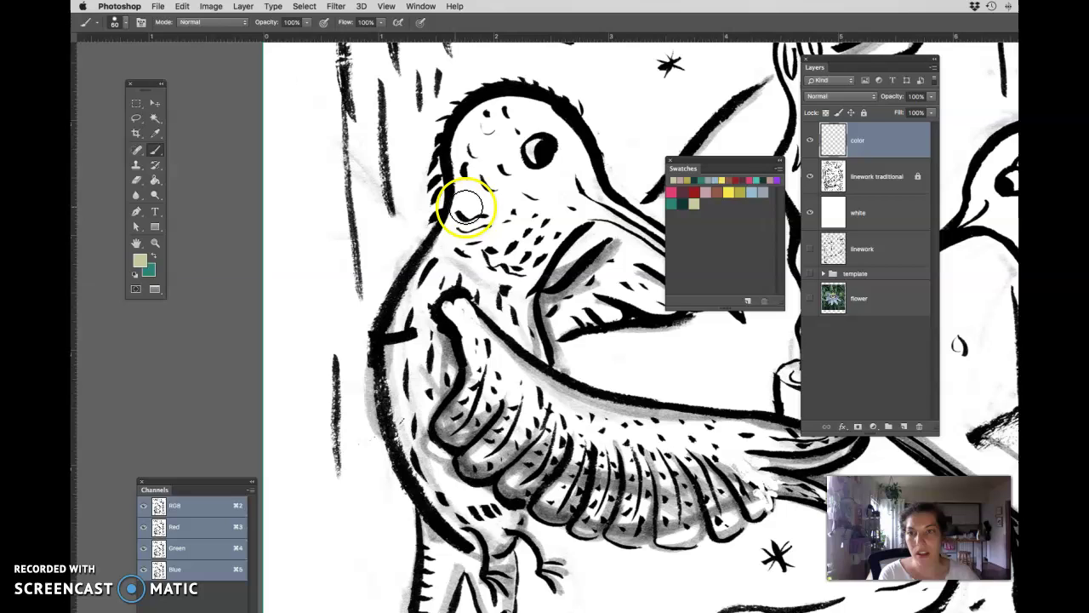
left_click(126, 26)
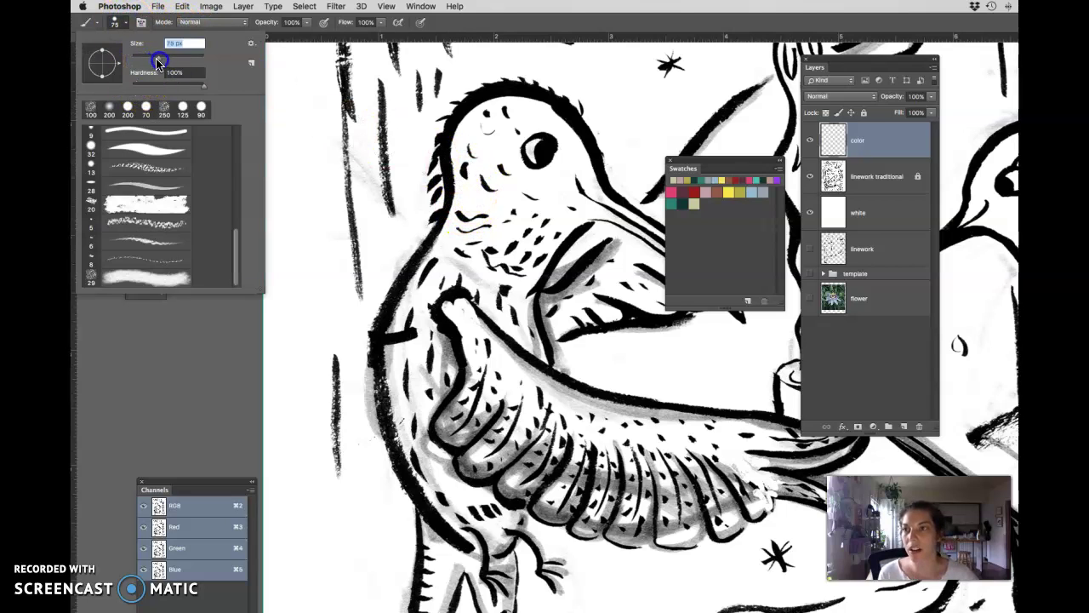
left_click_drag(158, 62, 156, 60)
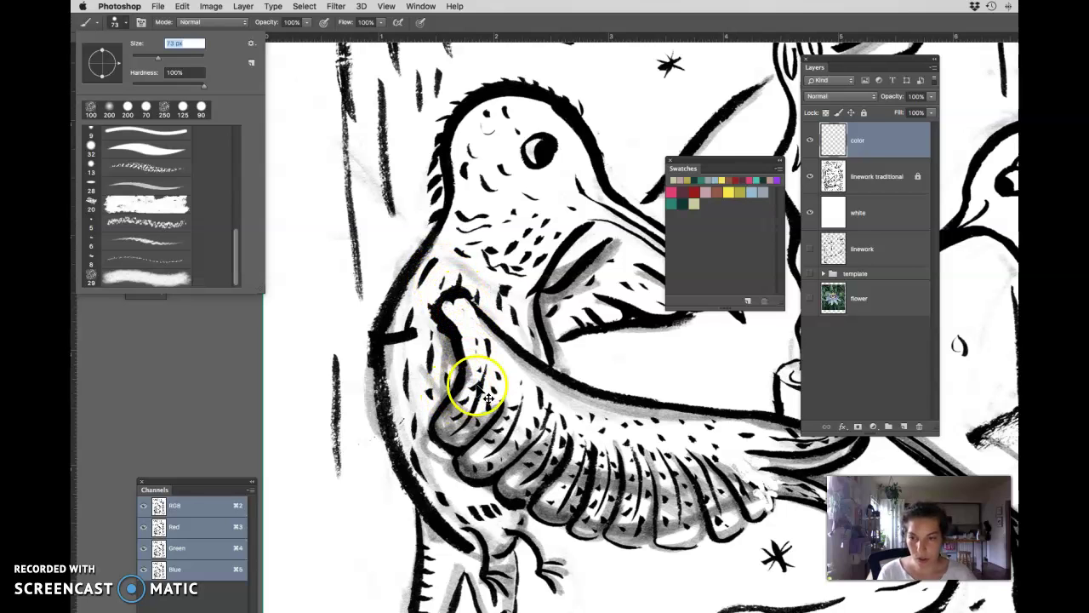
Step: Switch to the TextEdit notes and add "[" and "]" on separate unbulleted lines below the technique line
key("super+Tab")
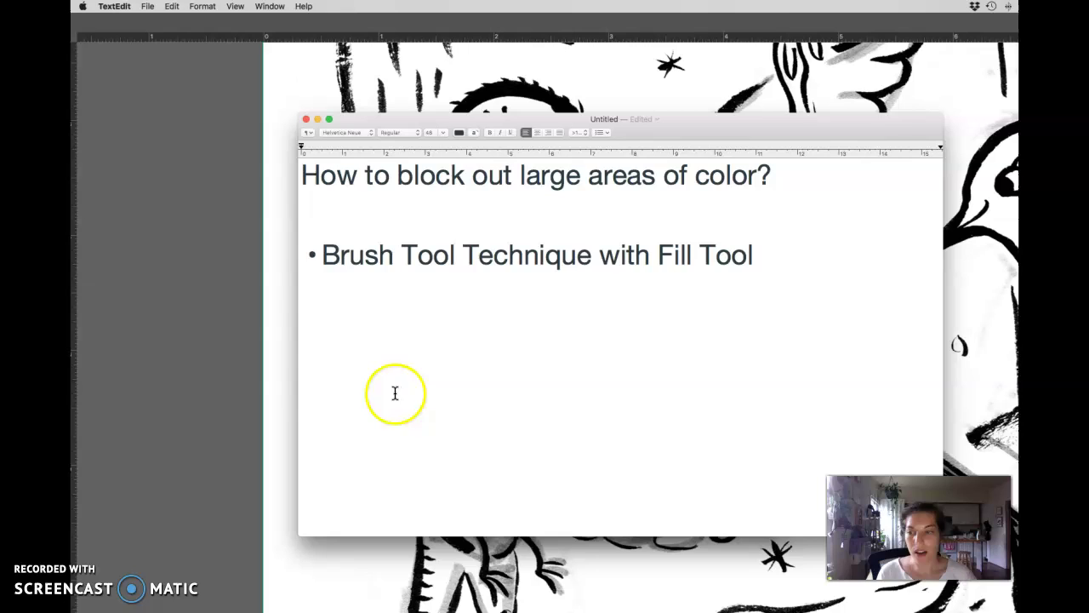
left_click(484, 359)
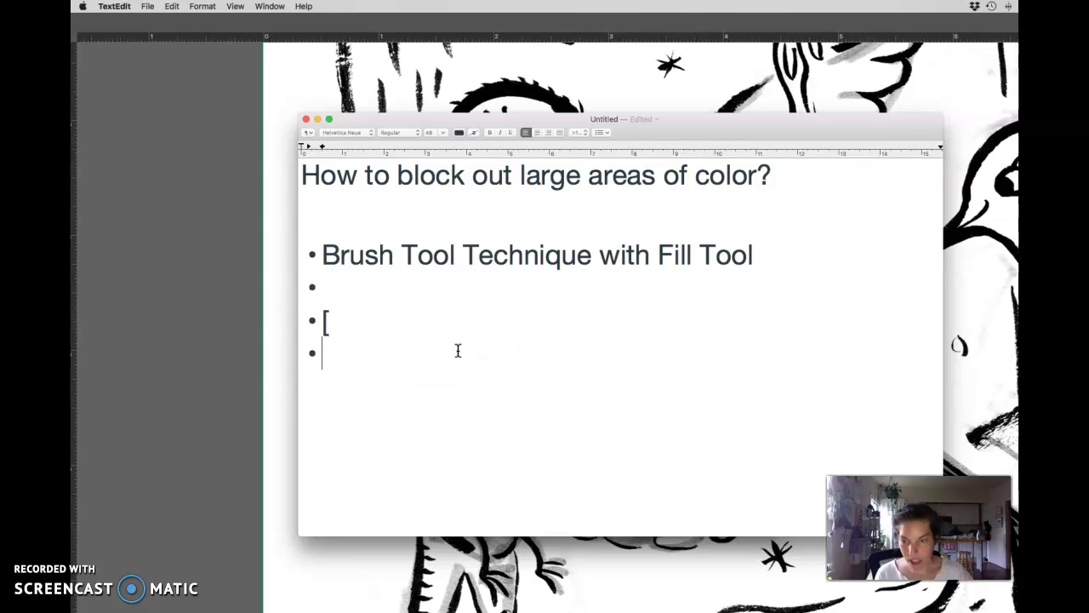
left_click_drag(330, 349, 300, 352)
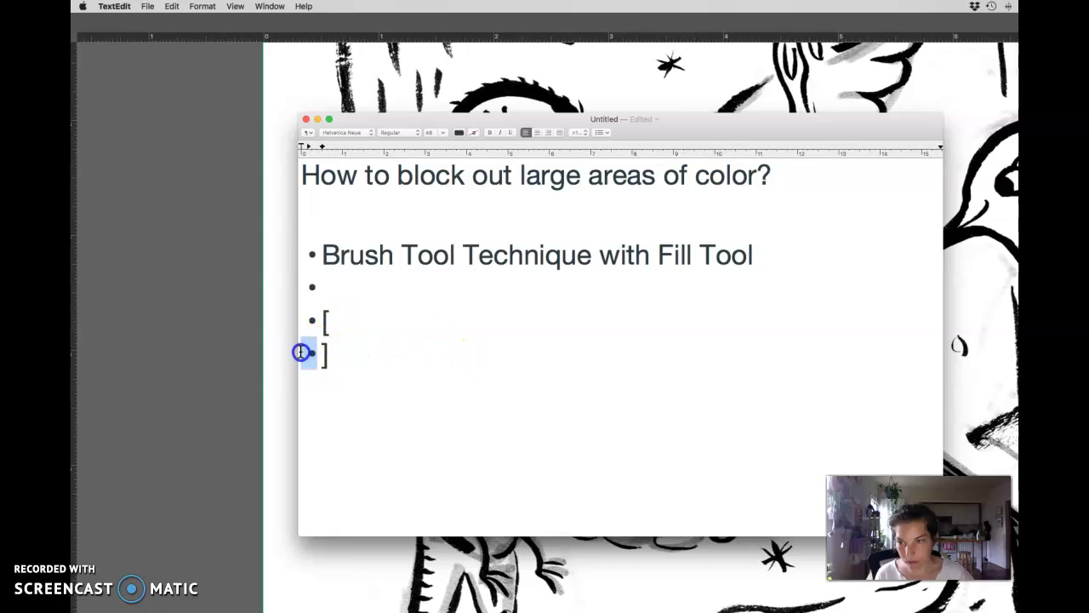
key("BackSpace")
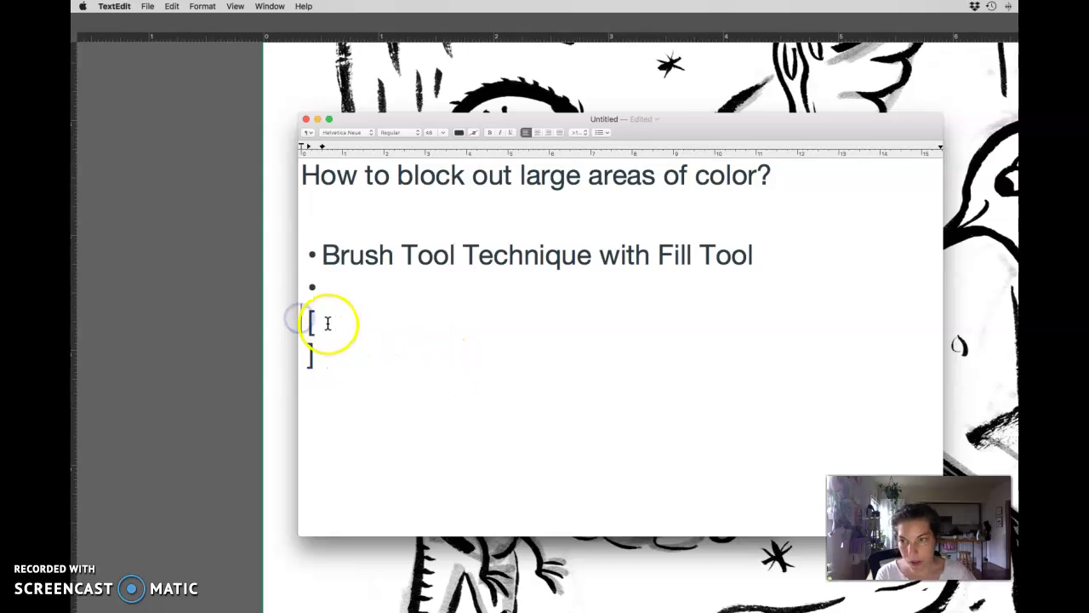
left_click(328, 321)
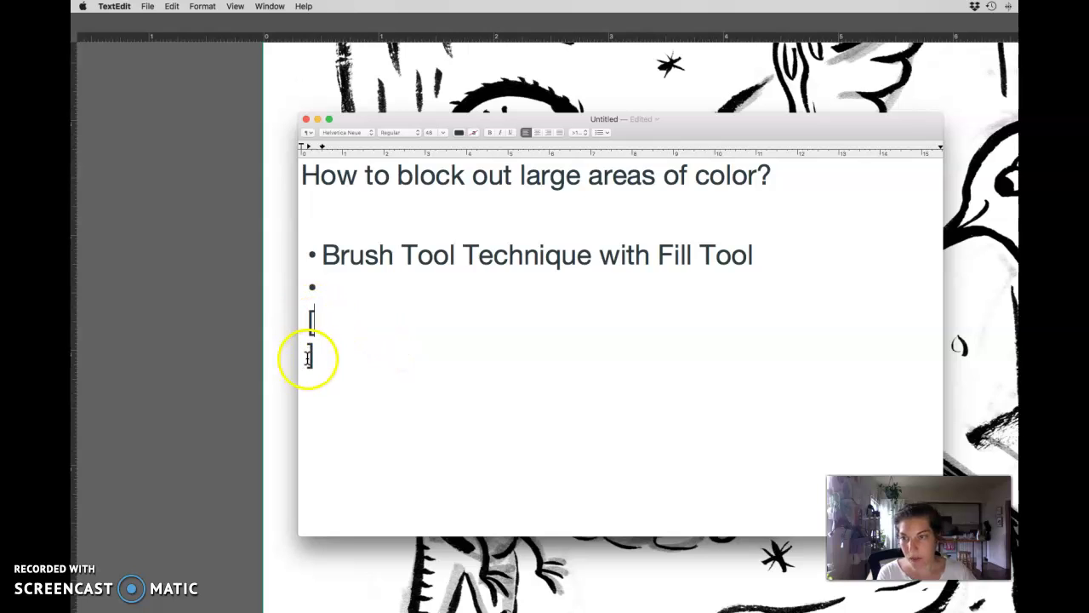
Step: Back in Photoshop, paint a closed pale green outline around the hummingbird's head and body using connected straight brush strokes
left_click(246, 335)
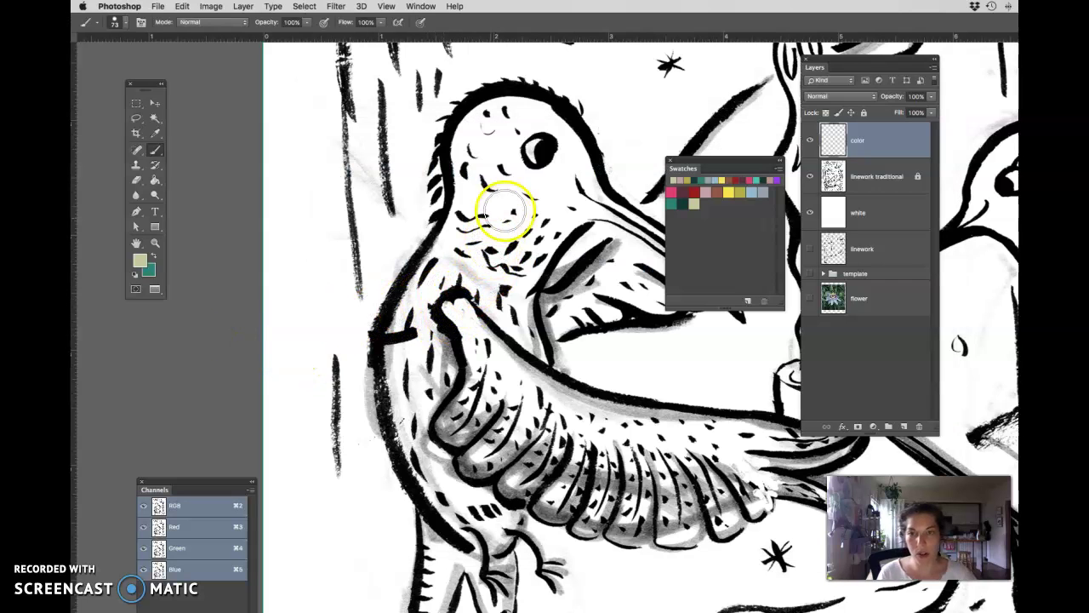
left_click_drag(479, 122, 478, 117)
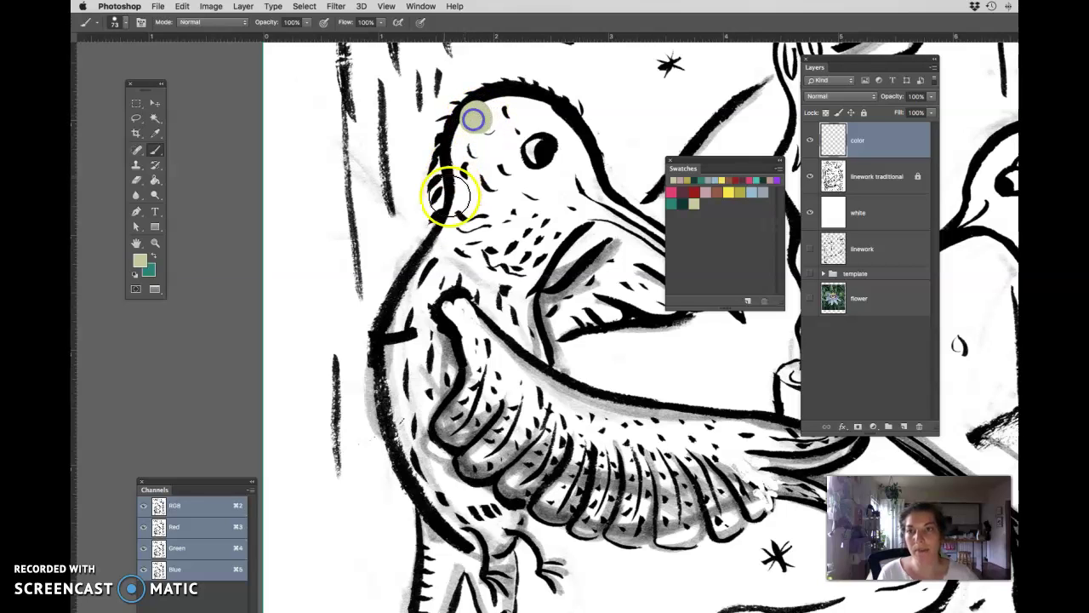
left_click(417, 274, "shift")
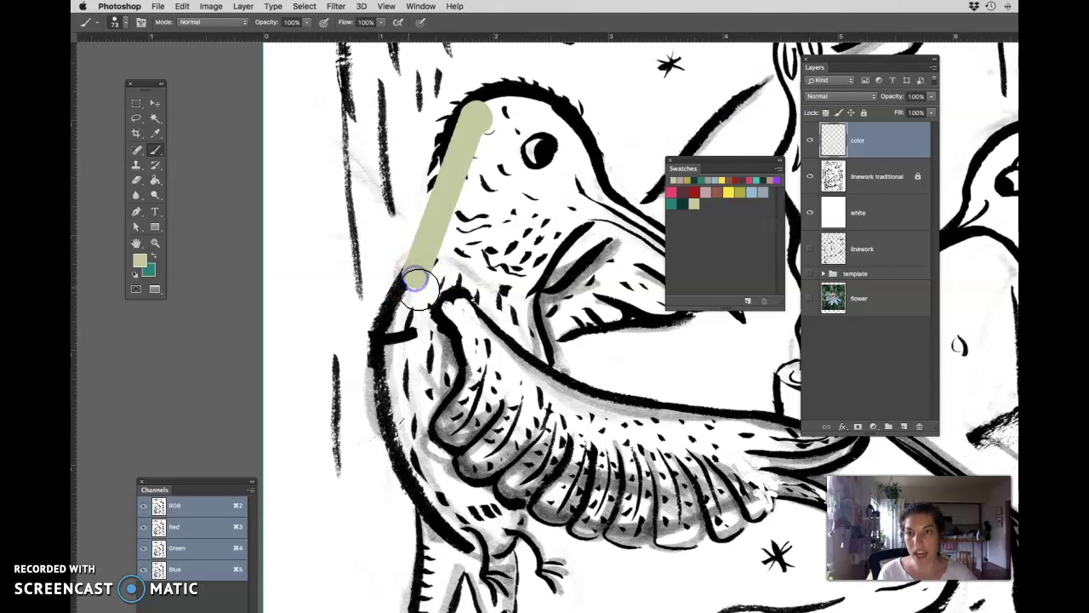
left_click(380, 390, "shift")
mouse_move(380, 390)
left_mouse_down()
mouse_move(451, 524)
mouse_move(499, 554)
mouse_move(529, 331)
mouse_move(591, 175)
mouse_move(563, 120)
mouse_move(474, 109)
left_mouse_up()
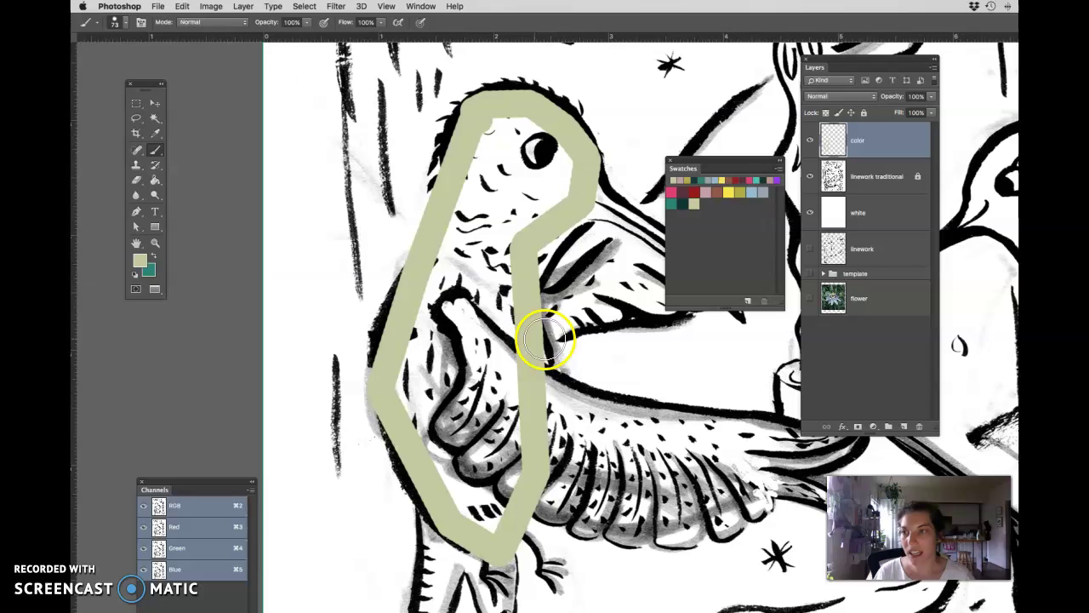
Step: Fill the inside of the hummingbird's outline with pale green using the Paint Bucket tool
left_click(156, 181)
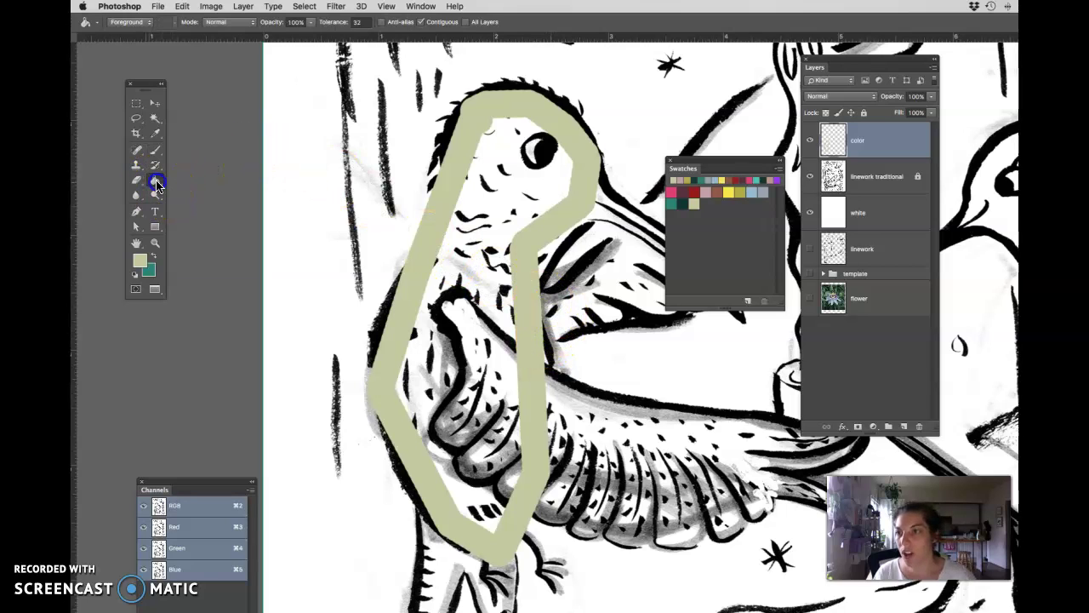
left_click(156, 182)
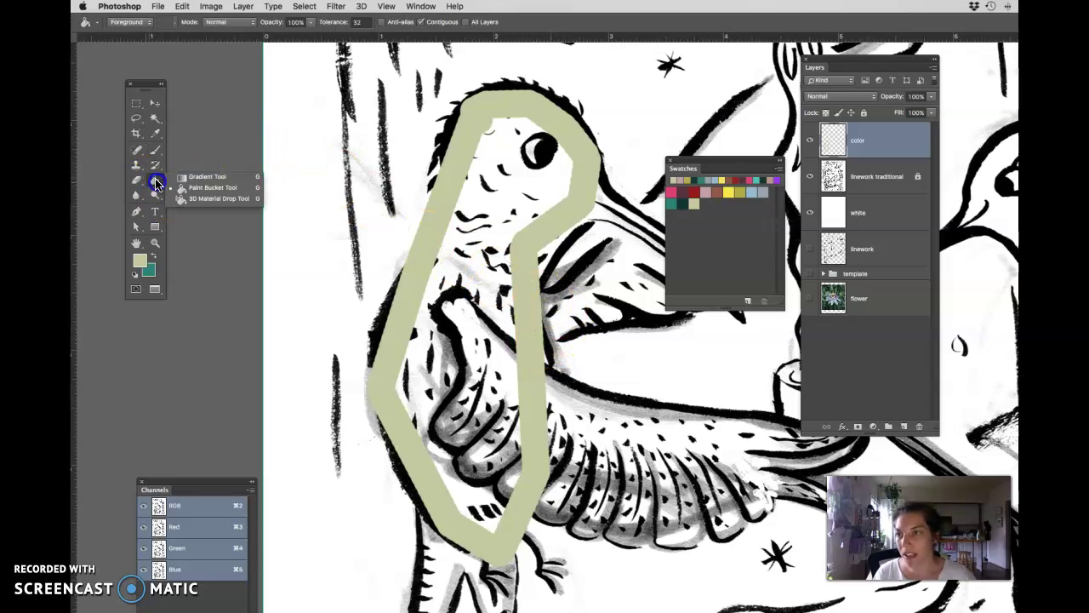
left_click(203, 181)
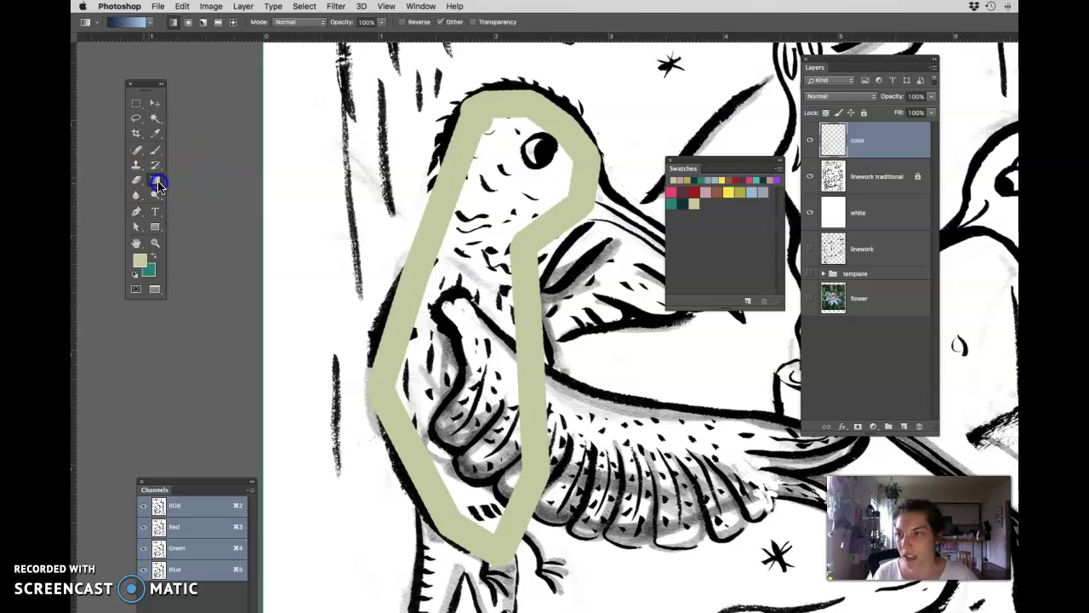
left_click(156, 183)
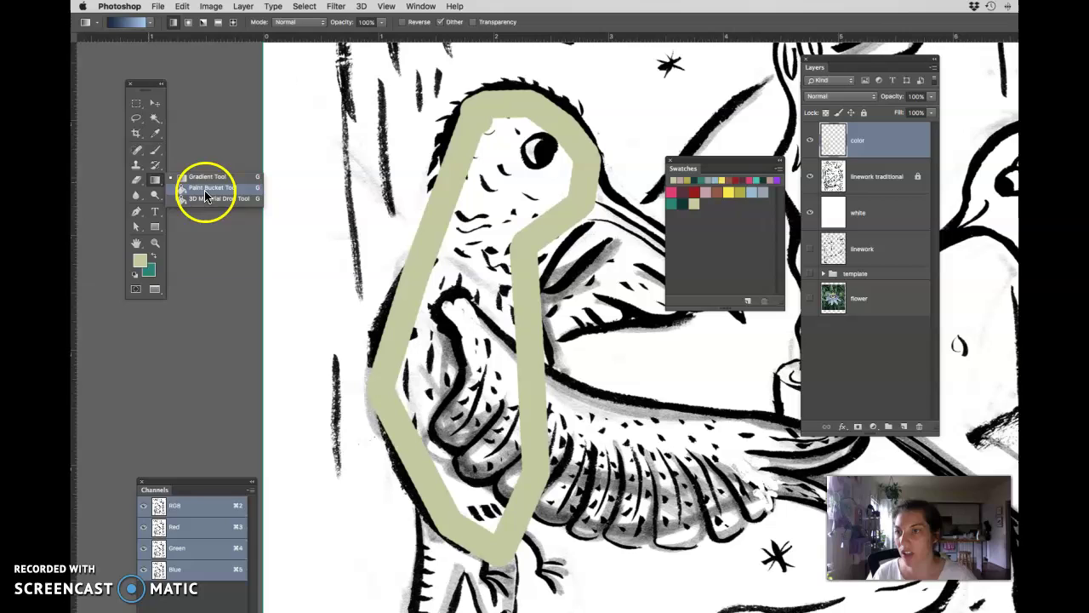
left_click(206, 189)
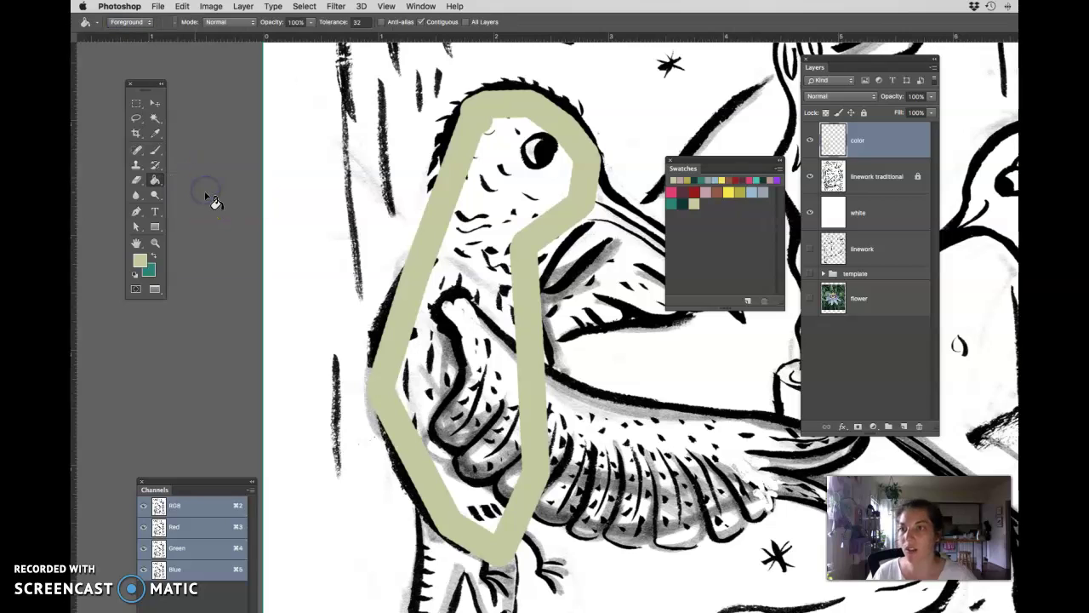
left_click(507, 213)
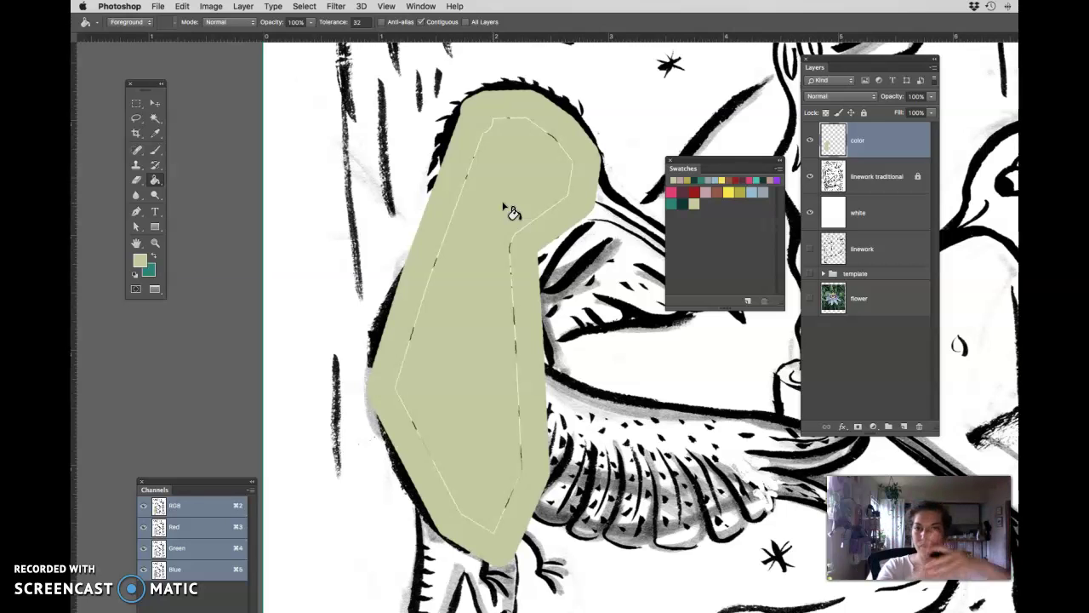
Step: Fill the thin unfilled seam inside the hummingbird's pale green shape with the Paint Bucket, undoing and repeating the fill once
key("super+plus")
key("super+plus")
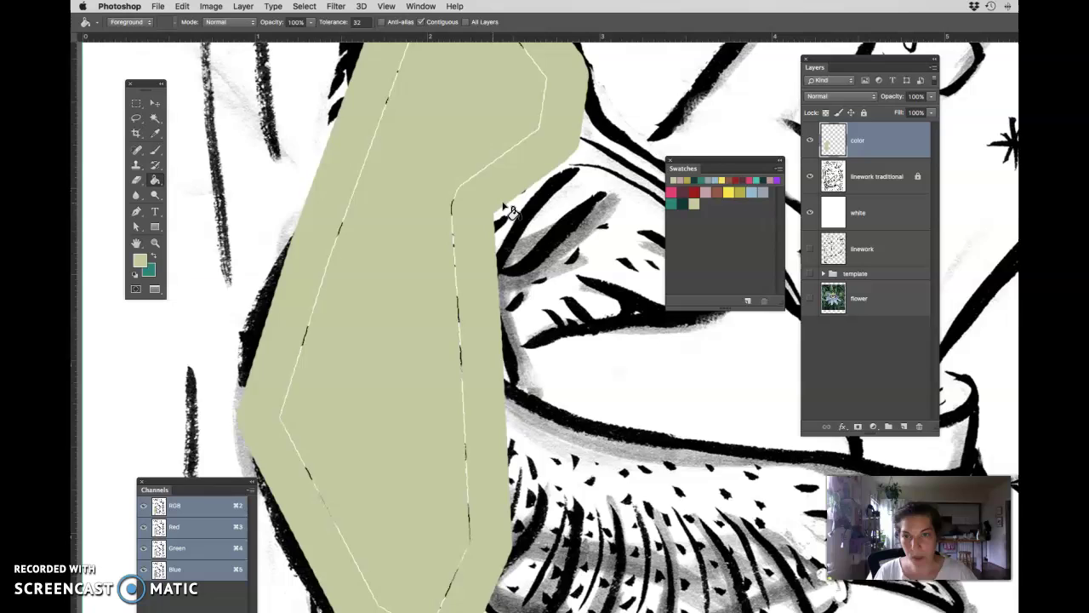
left_click_drag(503, 320, 585, 612)
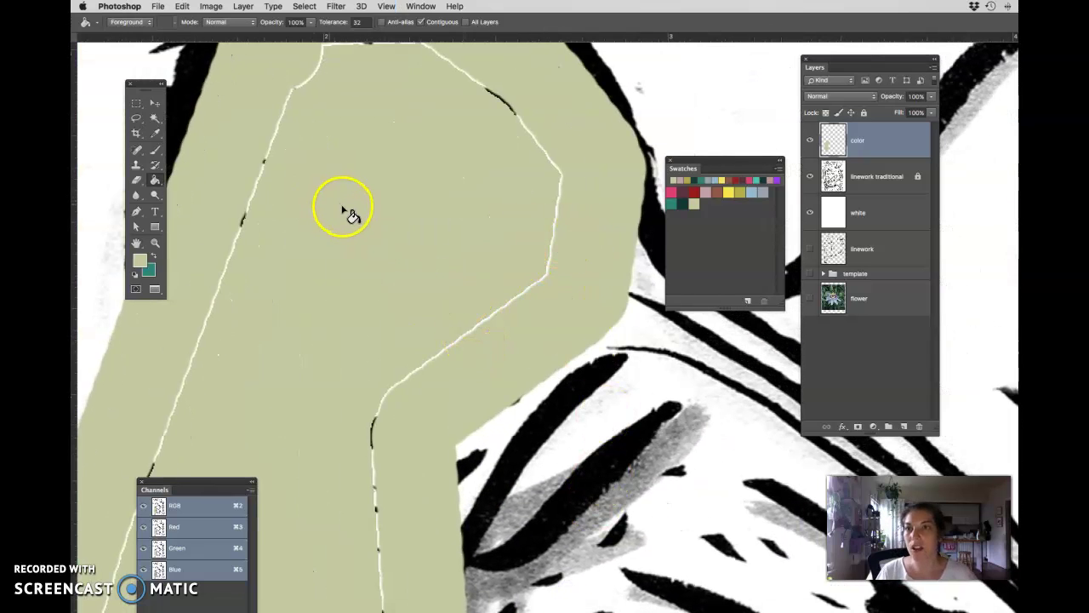
left_click(366, 225)
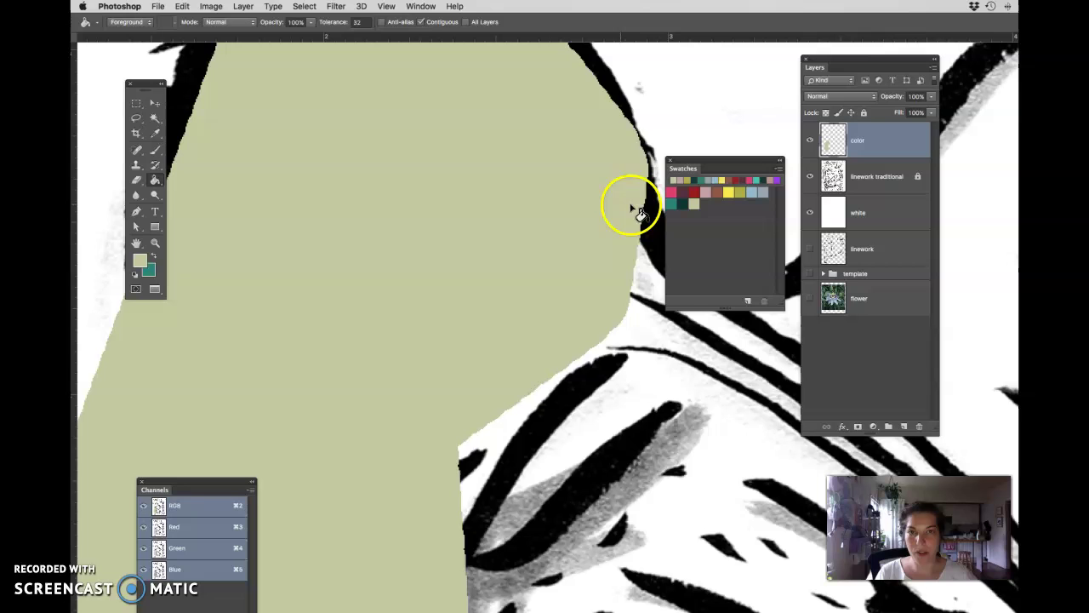
key("super+z")
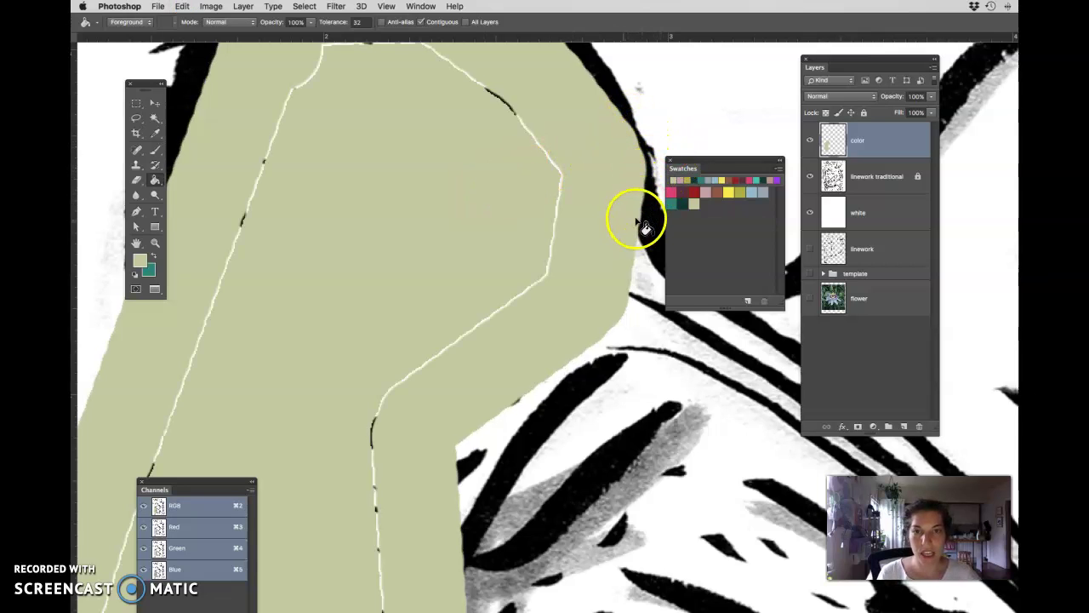
left_click(474, 214)
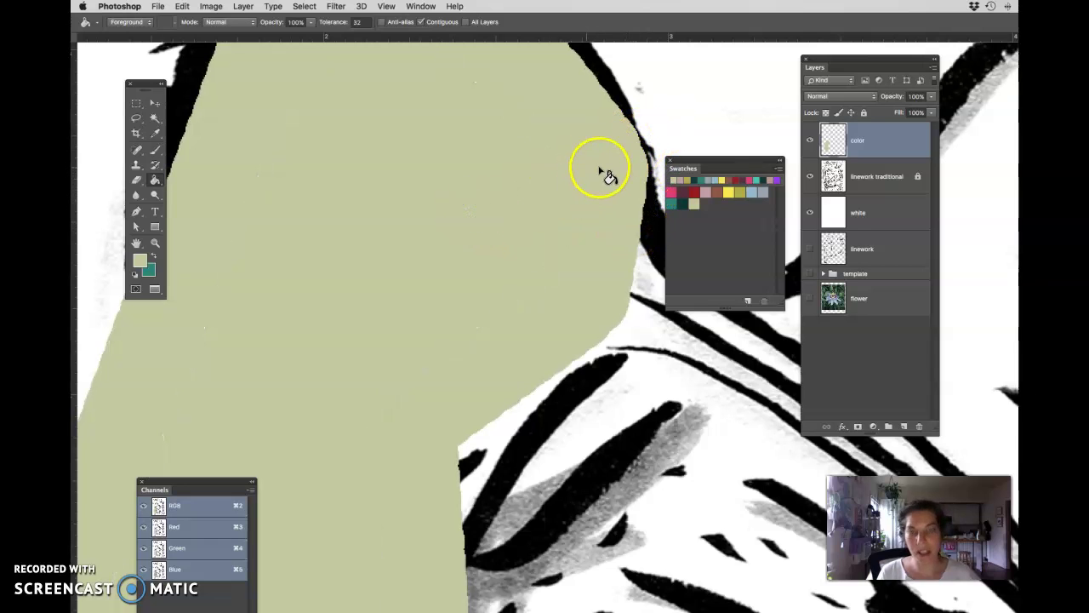
Step: Paint a closed pale green brush outline around the hummingbird's outstretched wing using connected straight strokes, joining it to the body
key("super+minus")
key("super+minus")
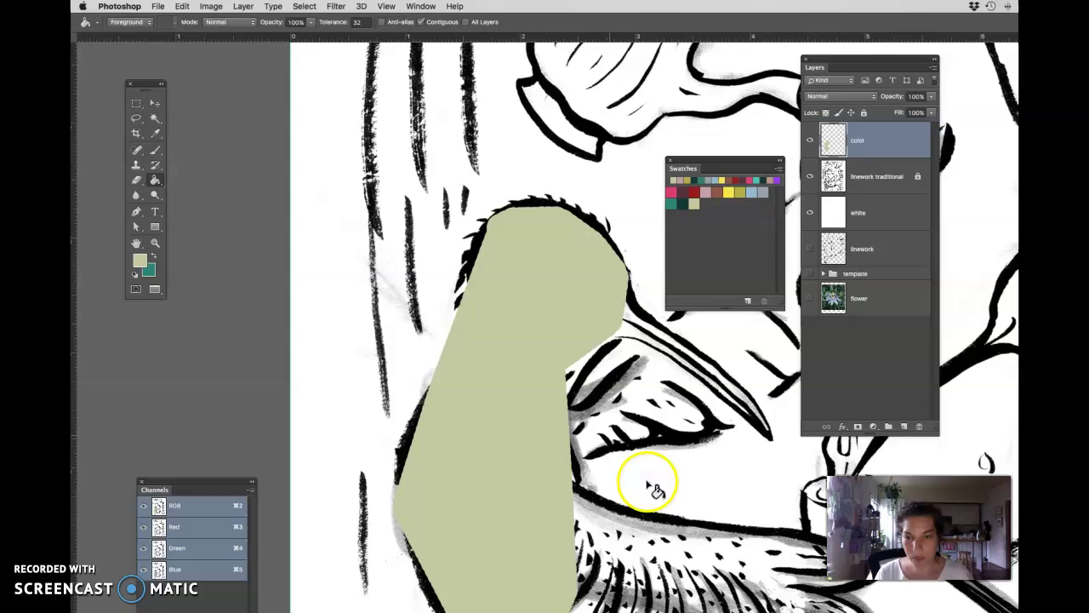
left_click_drag(653, 483, 591, 292)
key("b")
left_click_drag(502, 279, 560, 330)
left_click_drag(642, 380, 486, 340)
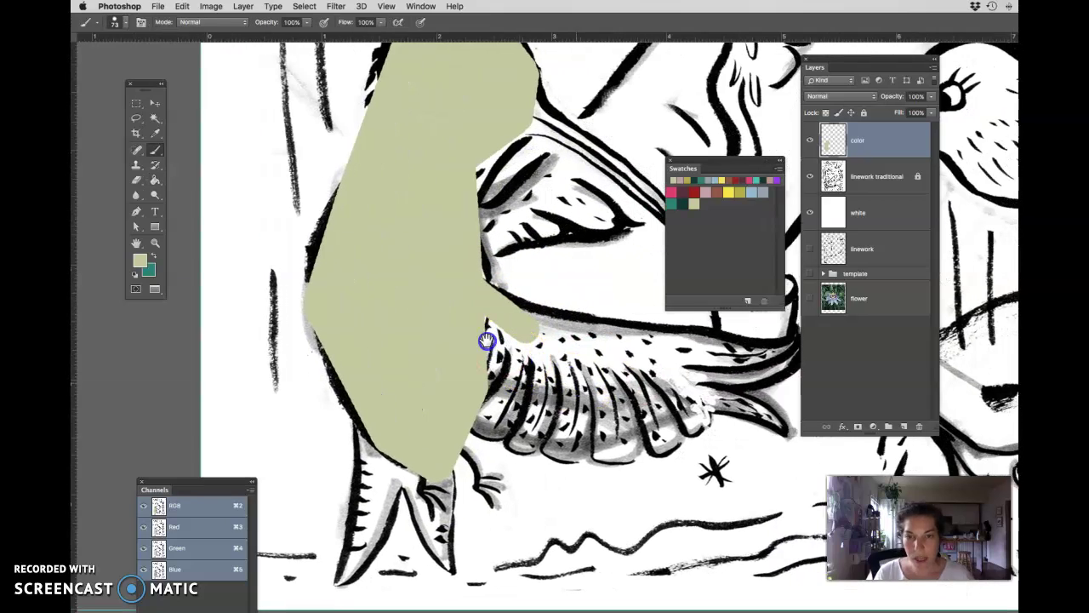
left_click_drag(388, 273, 414, 285)
scroll(430, 314, "right", 3)
left_click(608, 316, "shift")
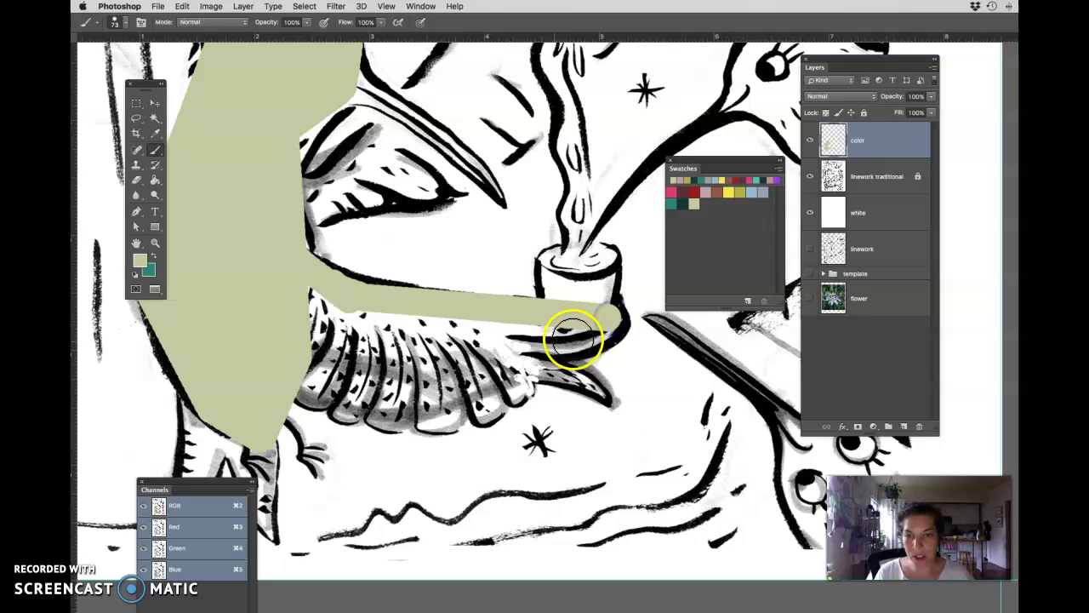
left_click(492, 347, "shift")
left_click(597, 392, "shift")
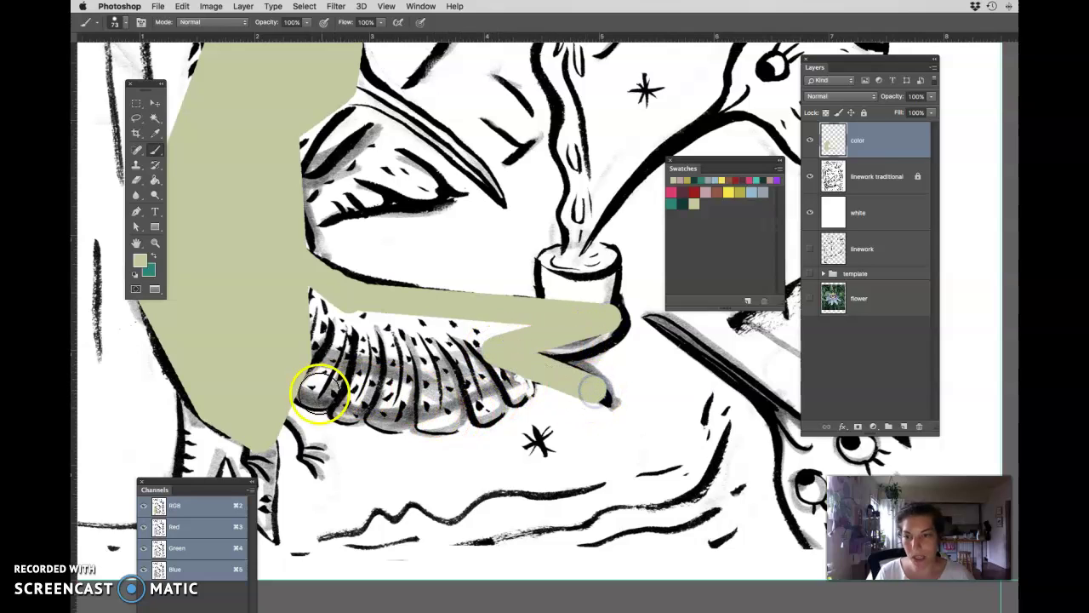
left_click(281, 385, "shift")
Step: Fill the inside of the wing outline with pale green using the Paint Bucket, including the leftover seam
key("g")
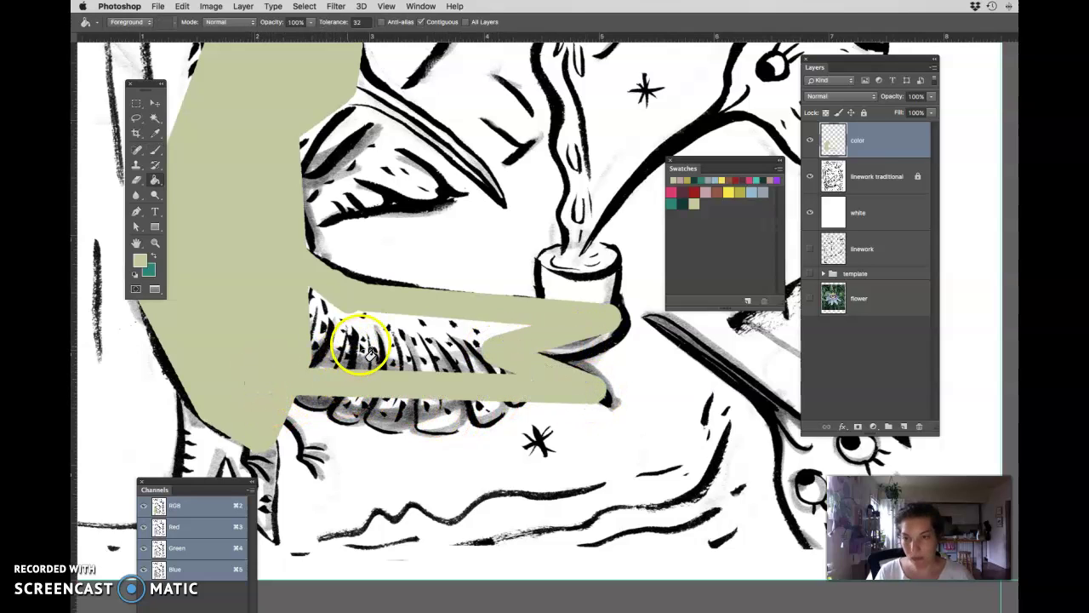
left_click(360, 344)
left_click(367, 345)
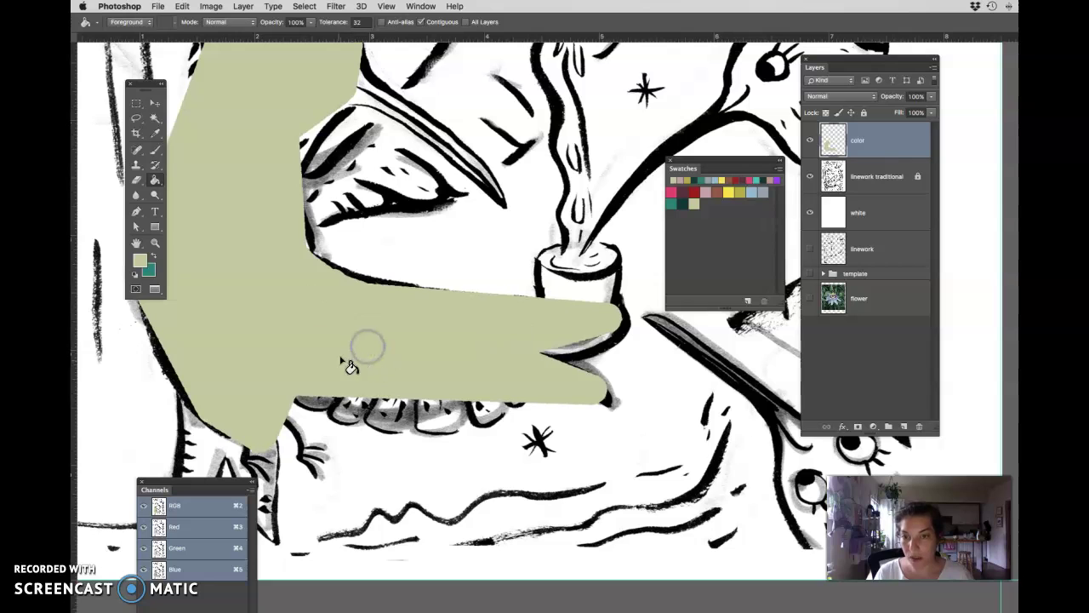
Step: Brush pale green over the feathers along the wing's lower edge and over both prongs of the hummingbird's tail
key("b")
scroll(340, 345, "left", 2)
mouse_move(347, 377)
left_mouse_down()
mouse_move(388, 402)
mouse_move(549, 380)
mouse_move(505, 400)
mouse_move(552, 391)
mouse_move(385, 388)
mouse_move(351, 412)
mouse_move(381, 351)
mouse_move(460, 328)
left_mouse_up()
left_click_drag(371, 350, 338, 499)
mouse_move(396, 384)
left_mouse_down()
mouse_move(420, 455)
mouse_move(445, 486)
left_mouse_up()
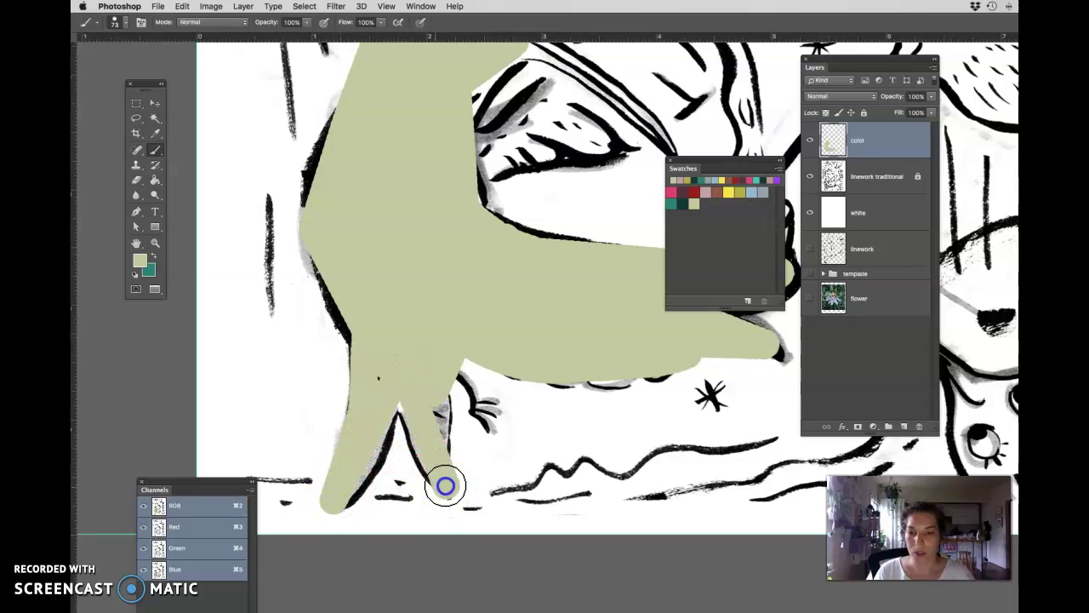
left_click(435, 383, "shift")
left_click_drag(397, 384, 373, 407)
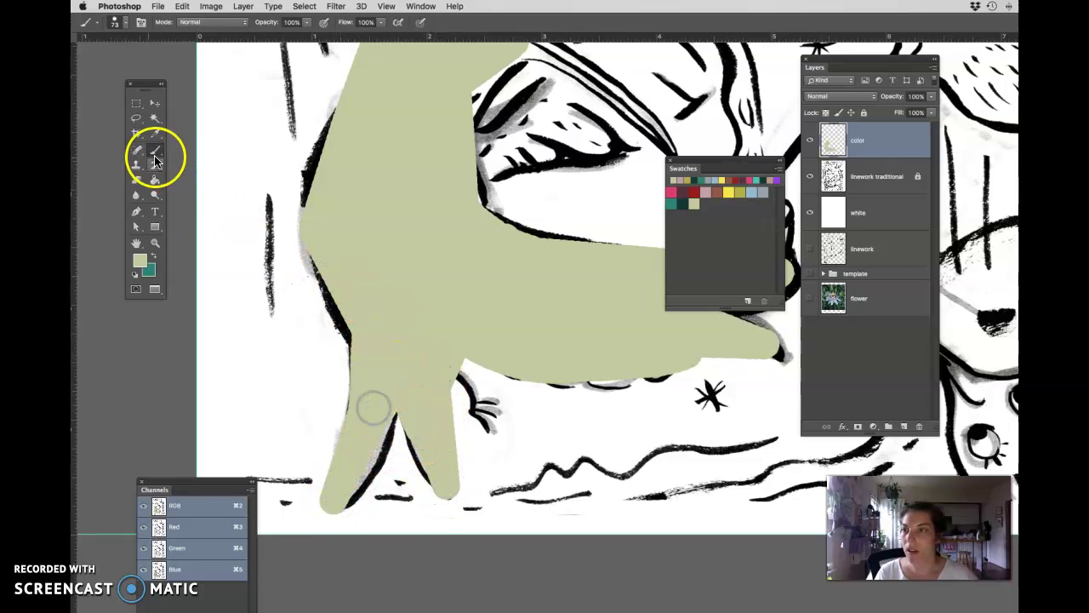
Step: Paint a closed pale green brush outline around the second bird's head and body, extending it to the canvas's right edge
left_click_drag(567, 349, 204, 448)
left_click_drag(506, 317, 338, 350)
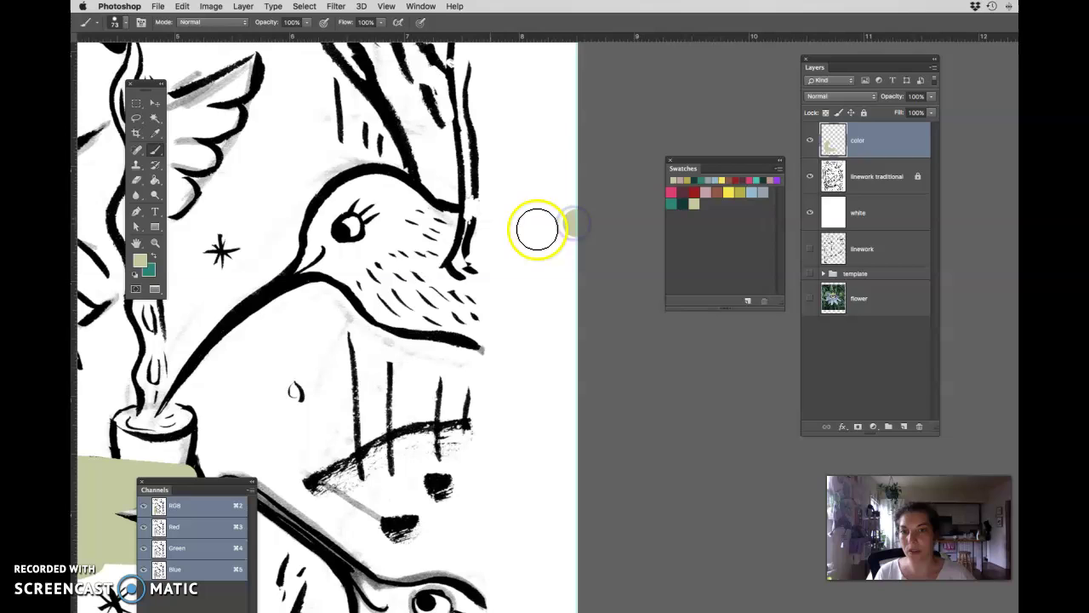
left_click_drag(566, 221, 564, 234)
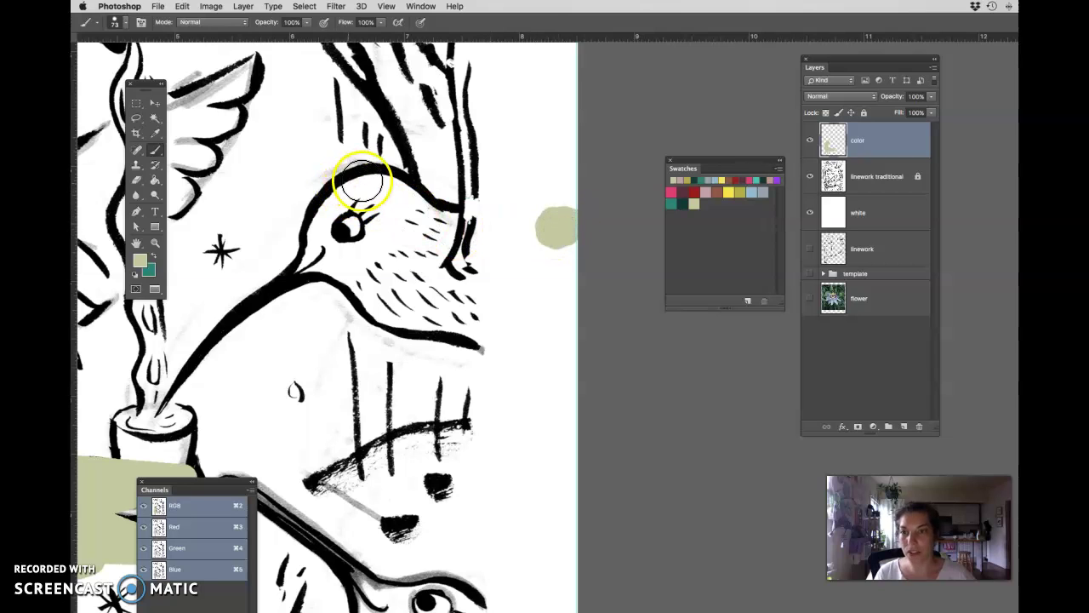
left_click_drag(360, 176, 297, 268)
left_click(423, 333, "shift")
left_click(562, 358, "shift")
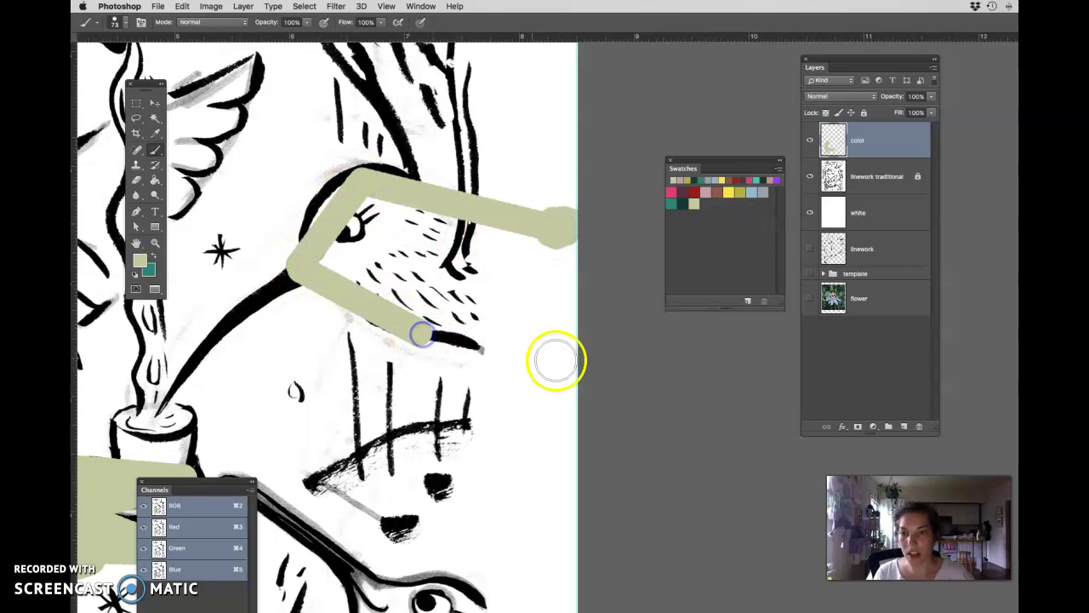
left_click(564, 234, "shift")
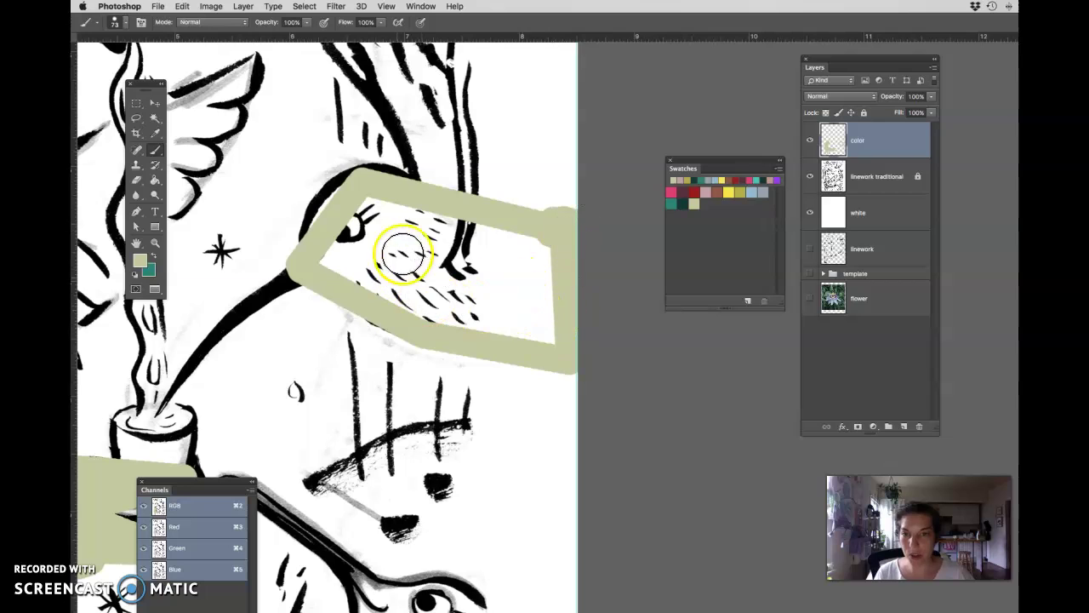
Step: Fill the second bird's outline and its seam with the Paint Bucket, then brush pale green over the rest of its forehead
key("g")
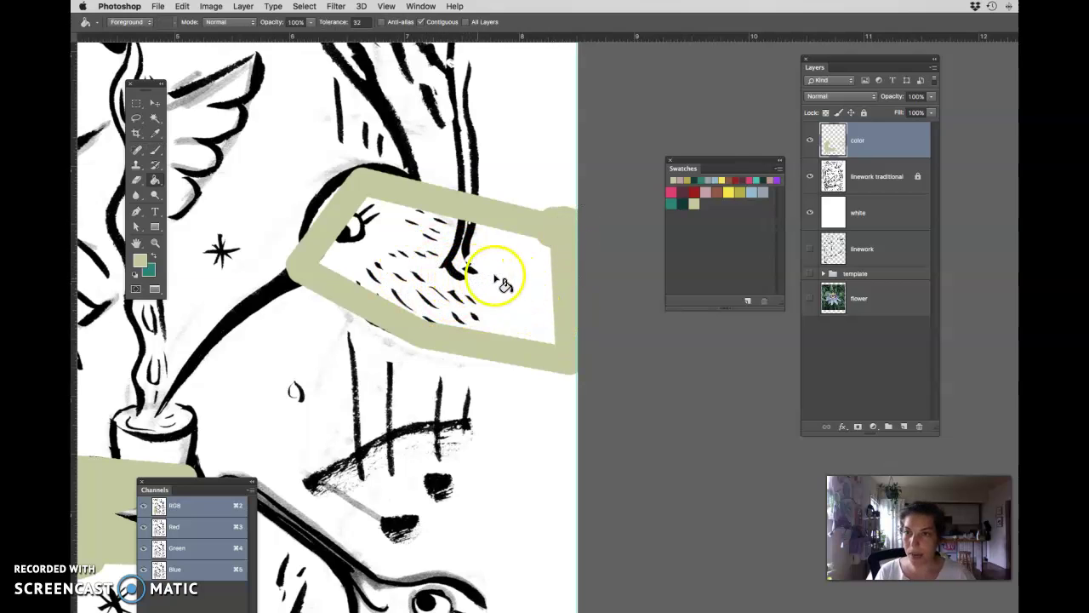
left_click(523, 294)
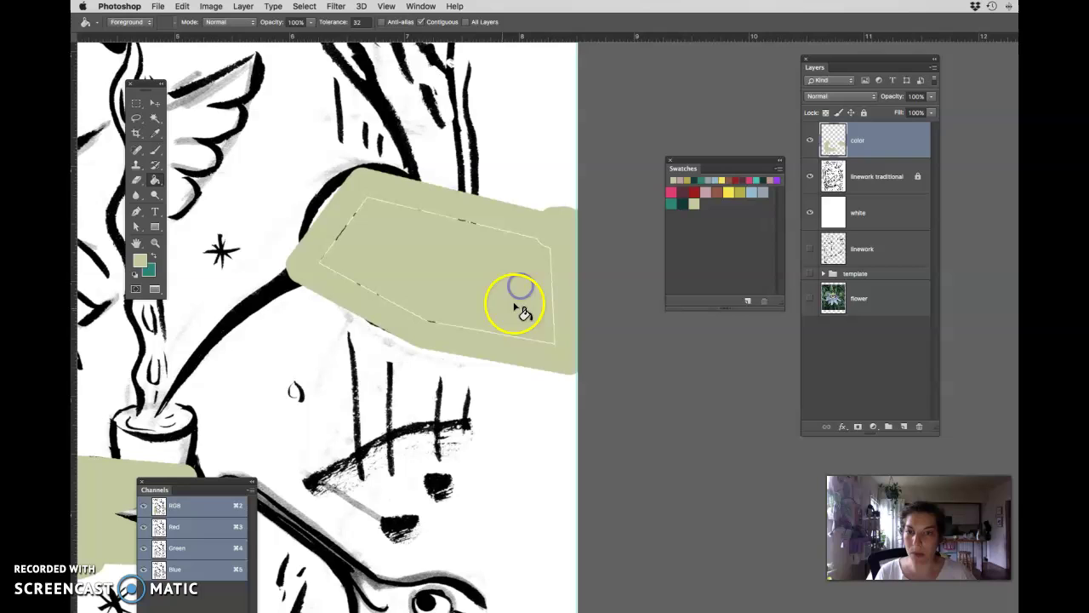
left_click(515, 287)
key("b")
left_click_drag(316, 240, 369, 186)
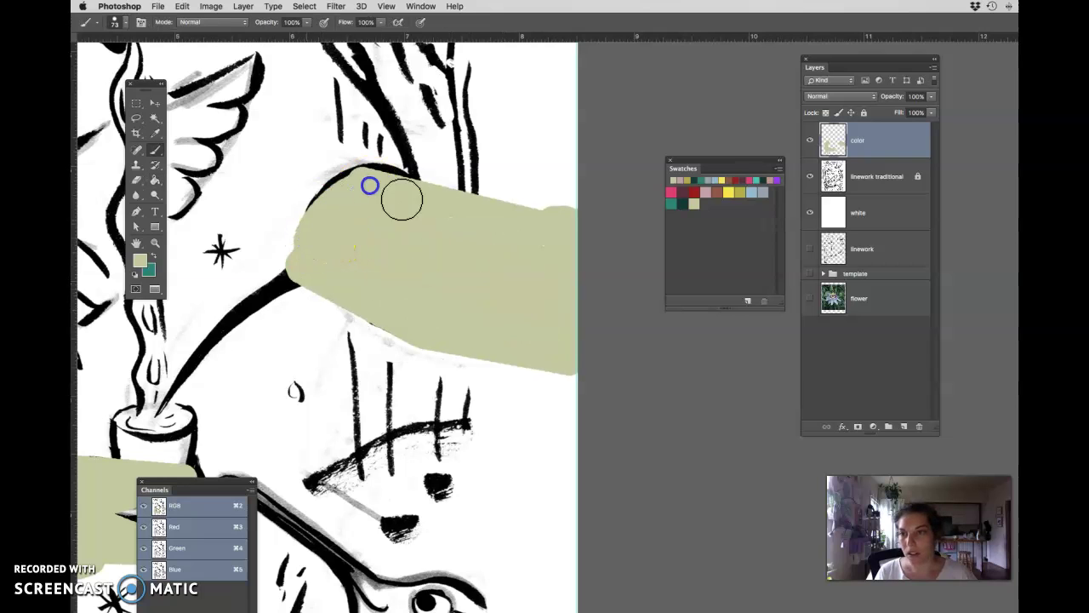
Step: Outline the bird head in the illustration's lower right corner with a pale green brush stroke and fill it with the Paint Bucket
left_click_drag(375, 364, 486, 182)
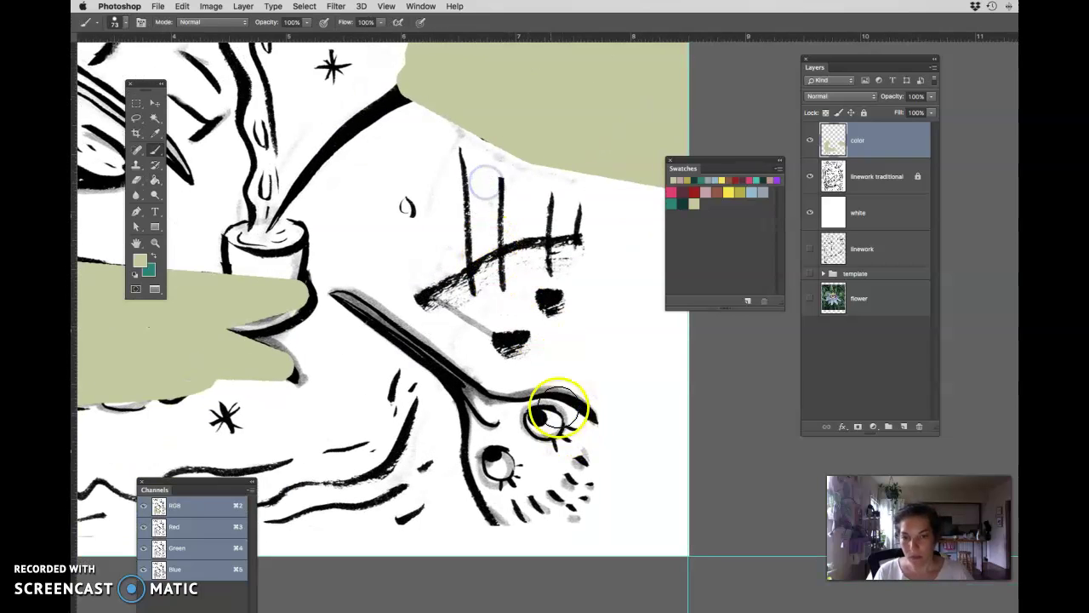
mouse_move(560, 410)
left_mouse_down()
mouse_move(659, 513)
mouse_move(522, 393)
mouse_move(496, 532)
mouse_move(494, 435)
mouse_move(546, 478)
mouse_move(558, 537)
mouse_move(595, 549)
mouse_move(591, 577)
left_mouse_up()
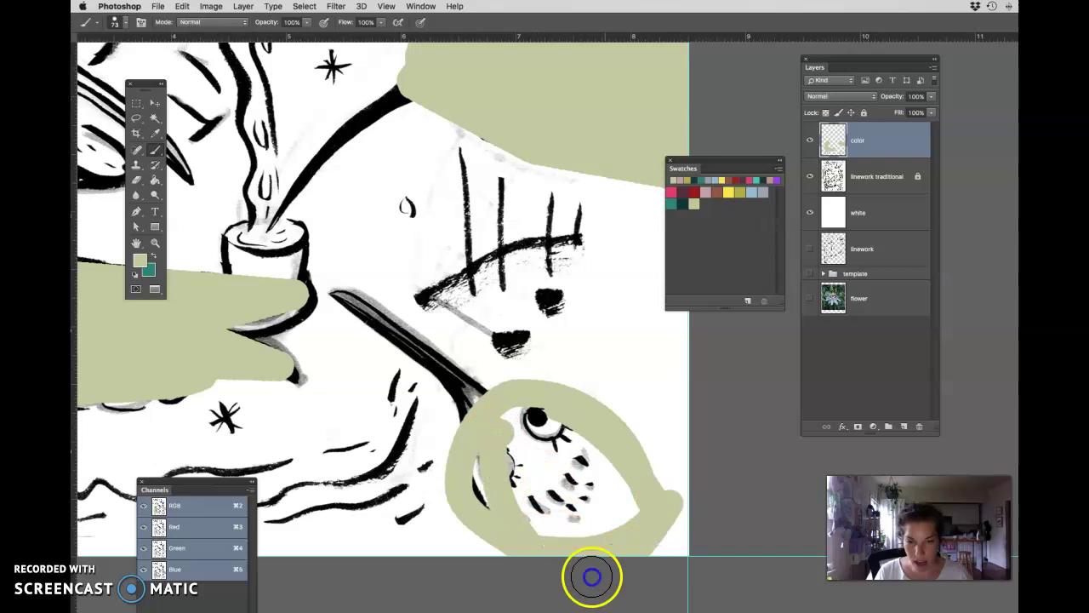
key("g")
left_click(578, 514)
left_click(595, 519)
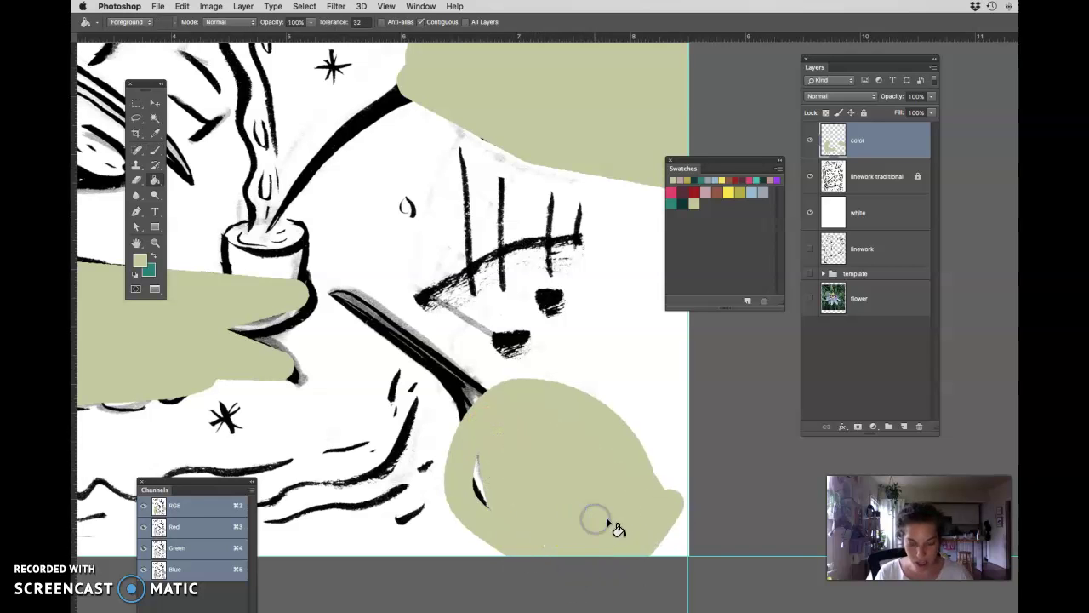
Step: Move the "color" layer below the "linework traditional" layer
key("super+minus")
key("super+minus")
left_click_drag(613, 432, 650, 513)
left_click(837, 143)
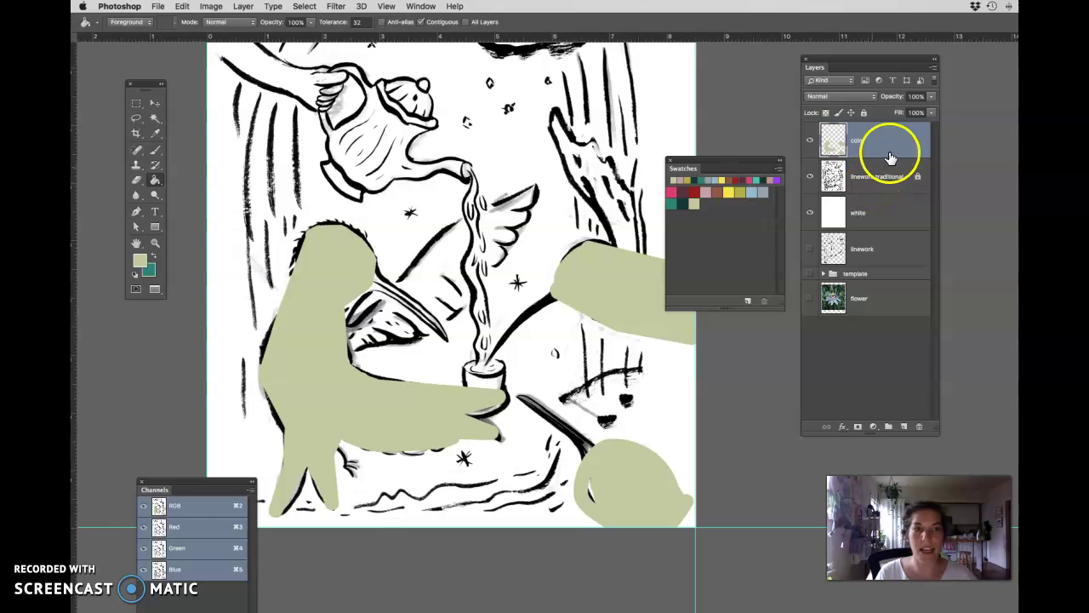
left_click_drag(878, 147, 881, 197)
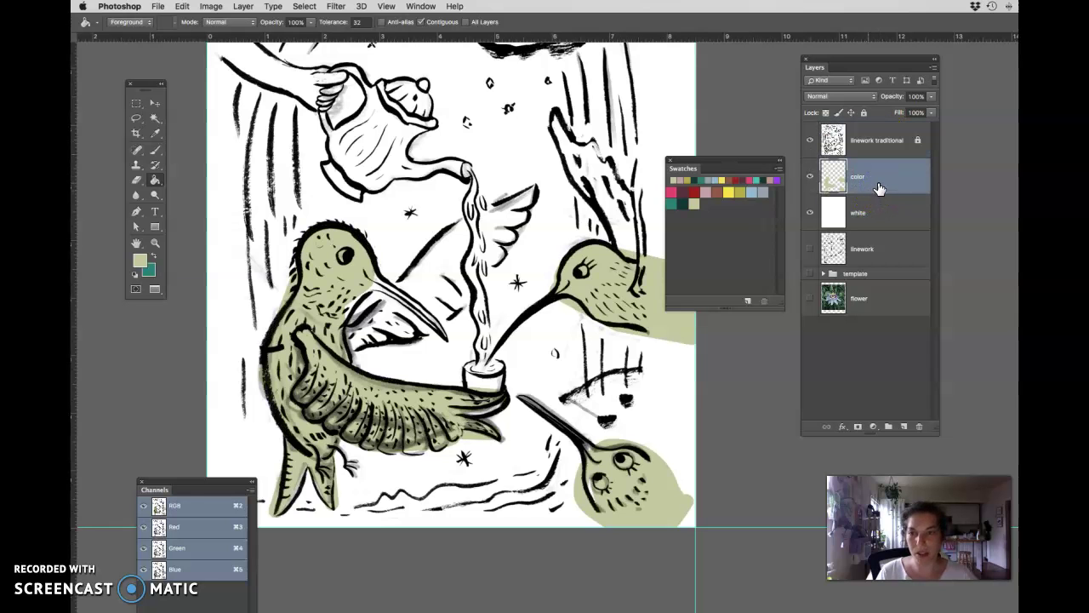
Step: Return to the Brush tool with the "color" layer active
key("super+minus")
left_click_drag(684, 398, 519, 309)
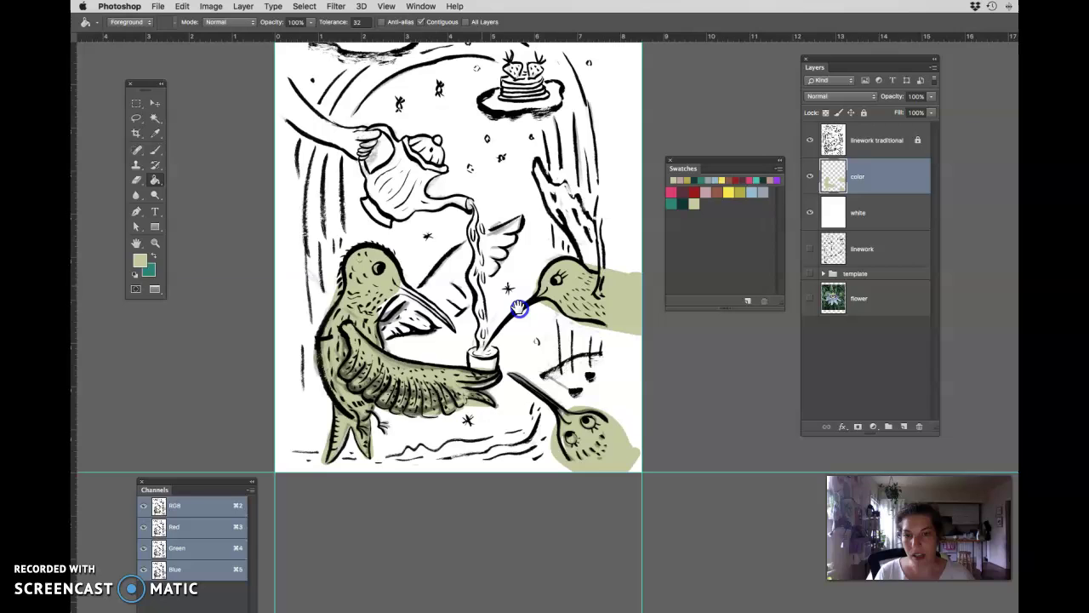
key("b")
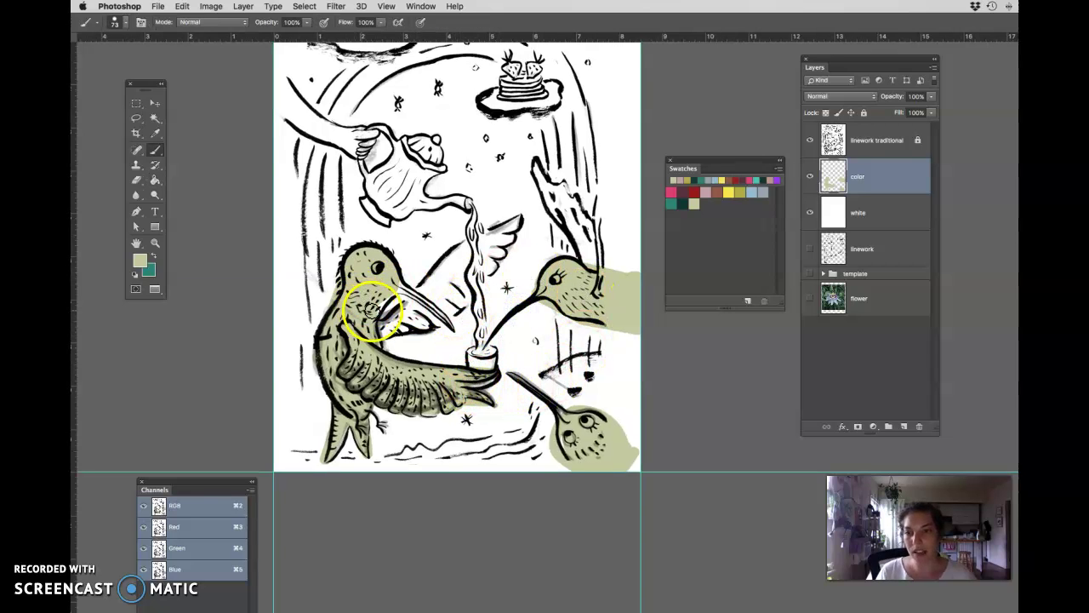